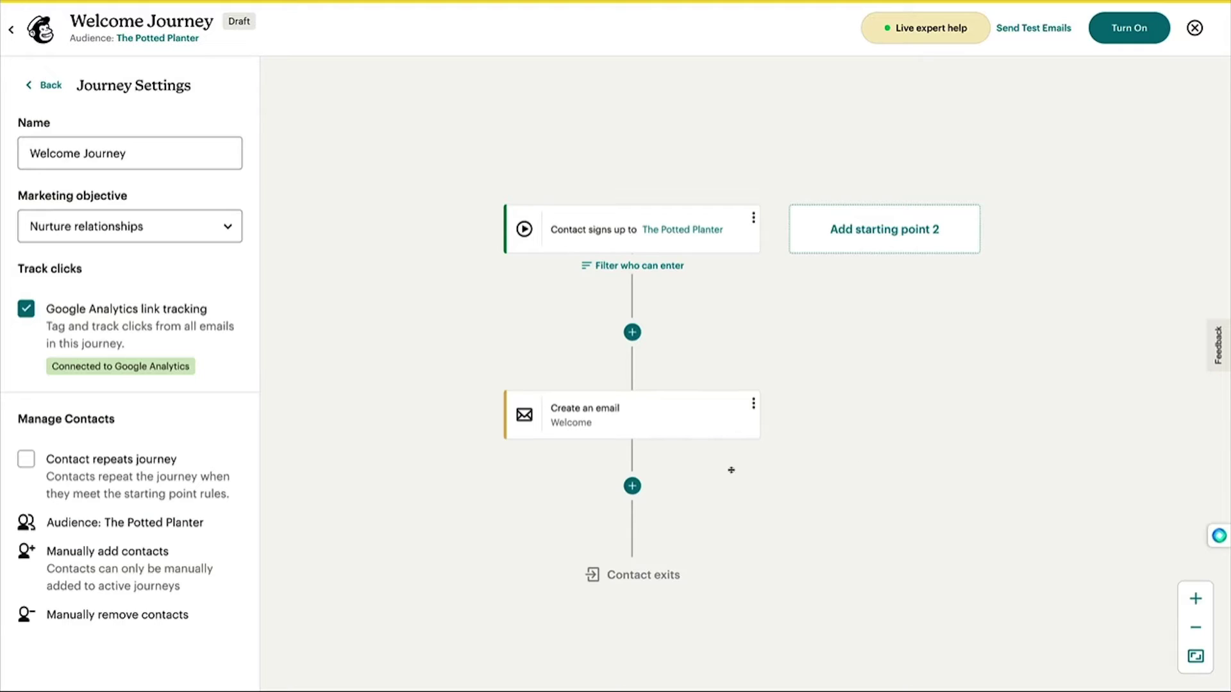
Step: Open a blank journey form from Automations' Build from scratch option
{"action": "left_click", "coordinate": [632, 486]}
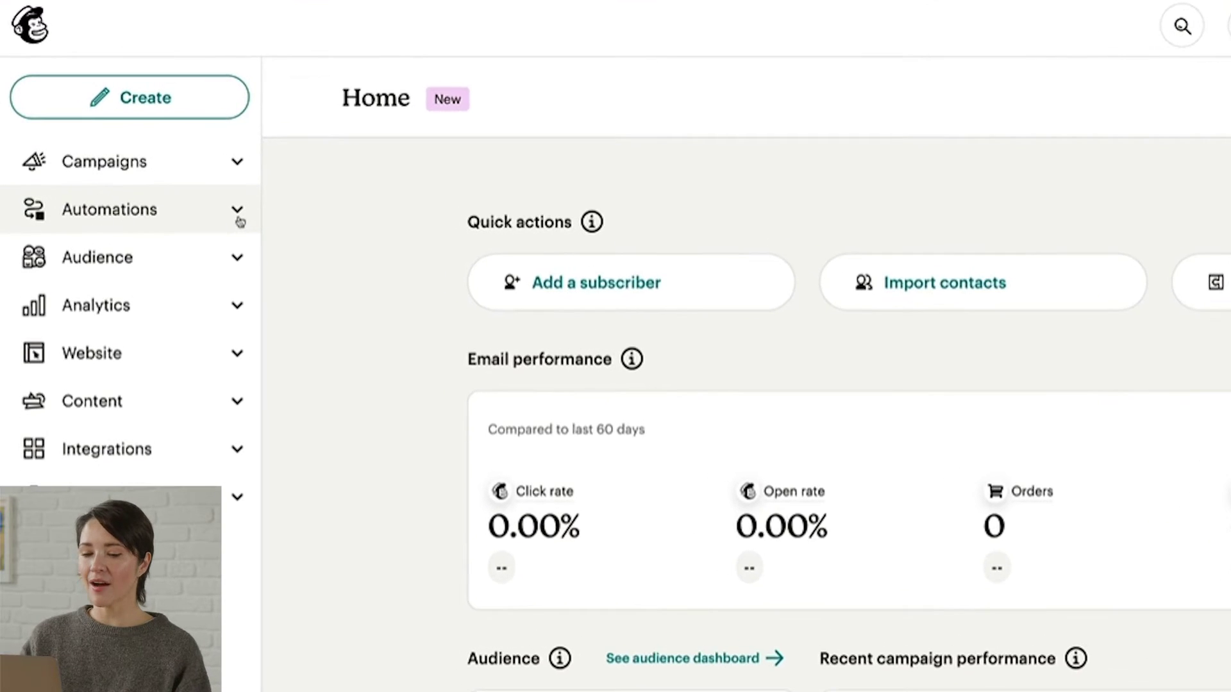
{"action": "left_click", "coordinate": [209, 190]}
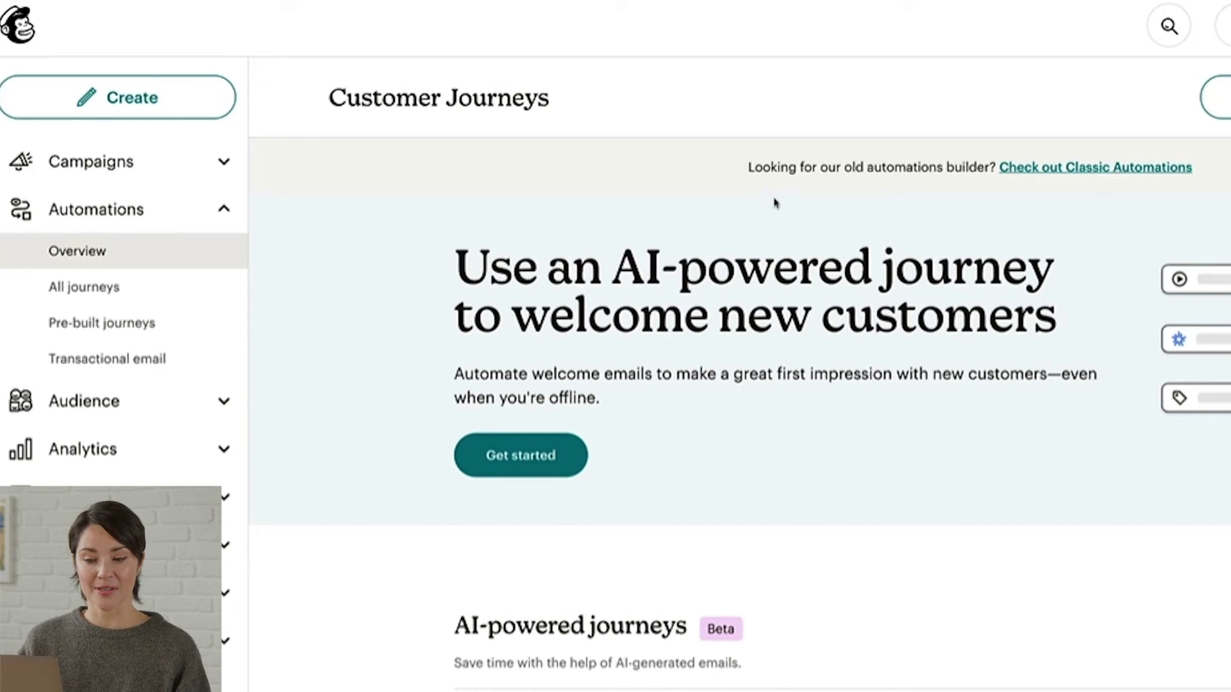
{"action": "left_click", "coordinate": [876, 121]}
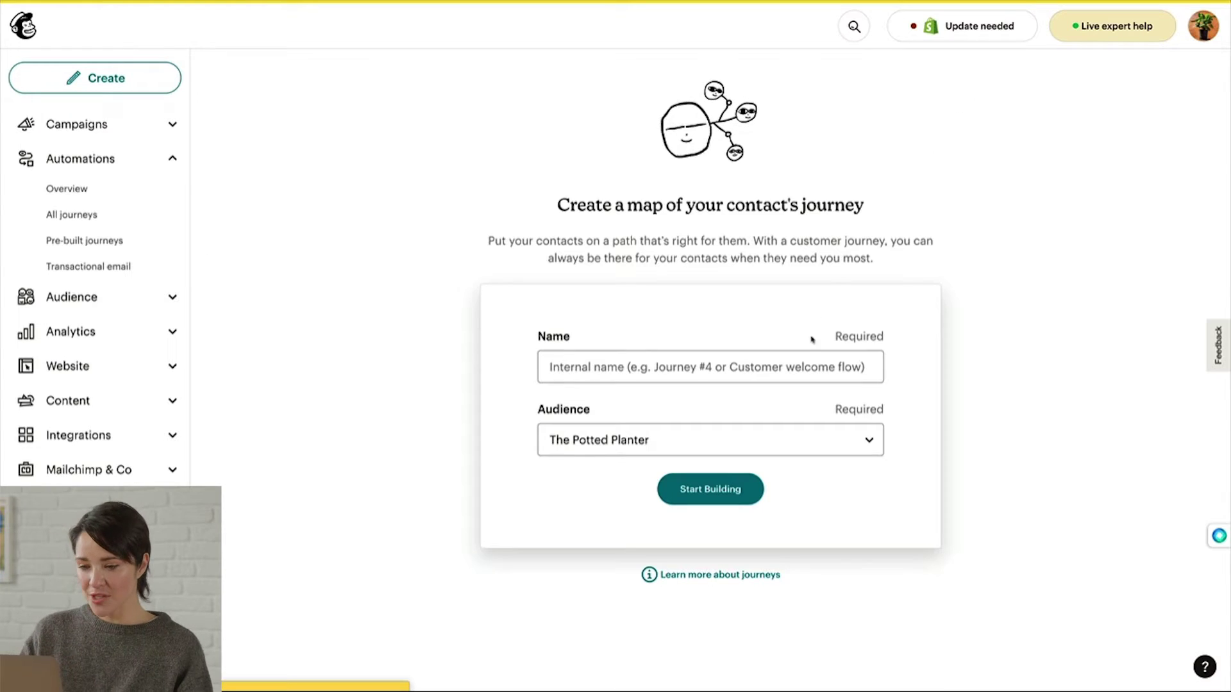
{"action": "left_click", "coordinate": [788, 360]}
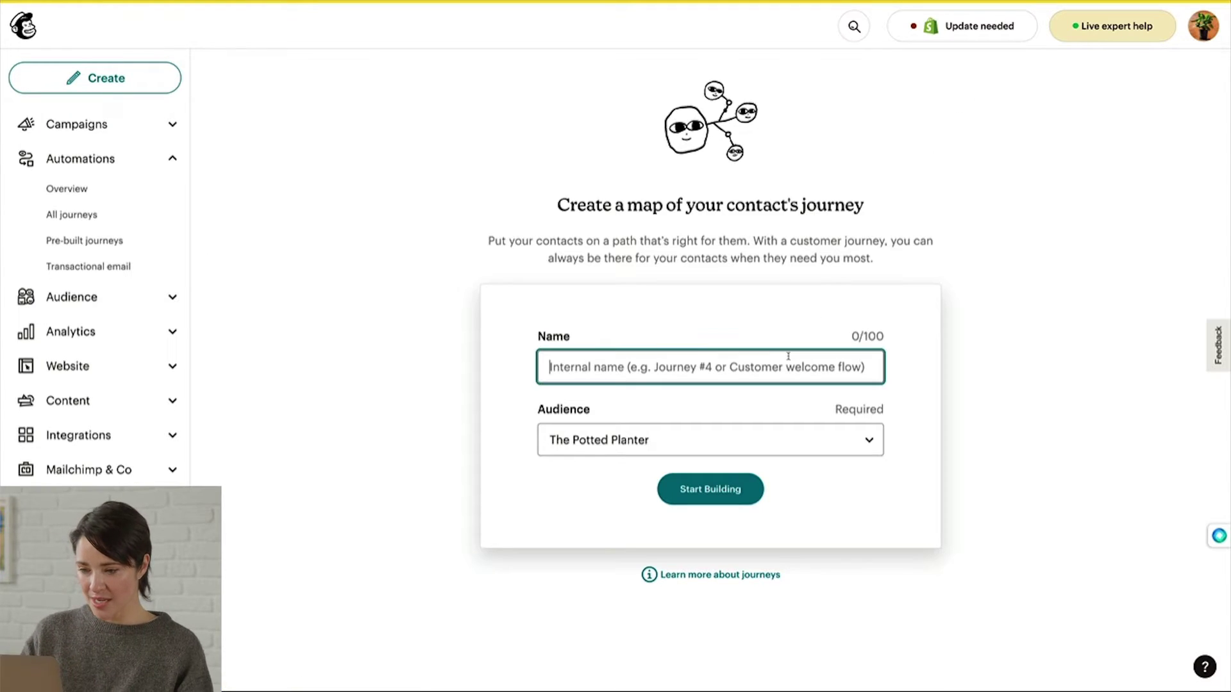
Step: Name the journey 'Welcome Journey' for The Potted Planter audience and start building
{"action": "type", "text": "Welcome Journey"}
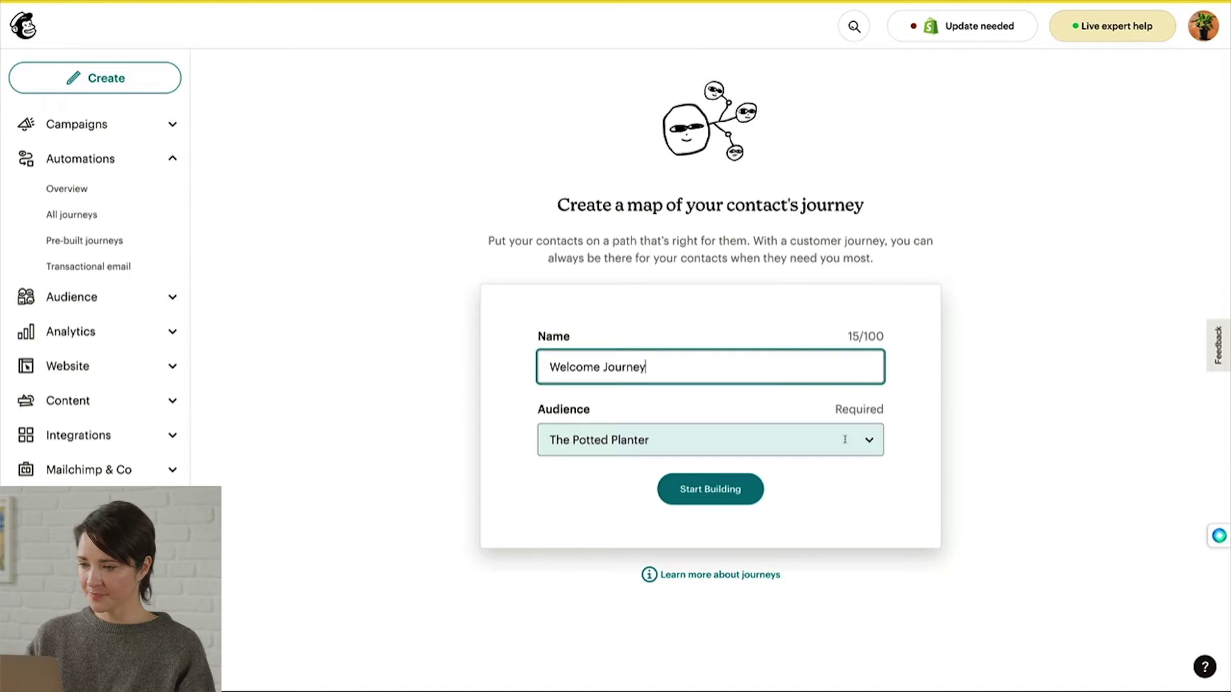
{"action": "left_click", "coordinate": [740, 489]}
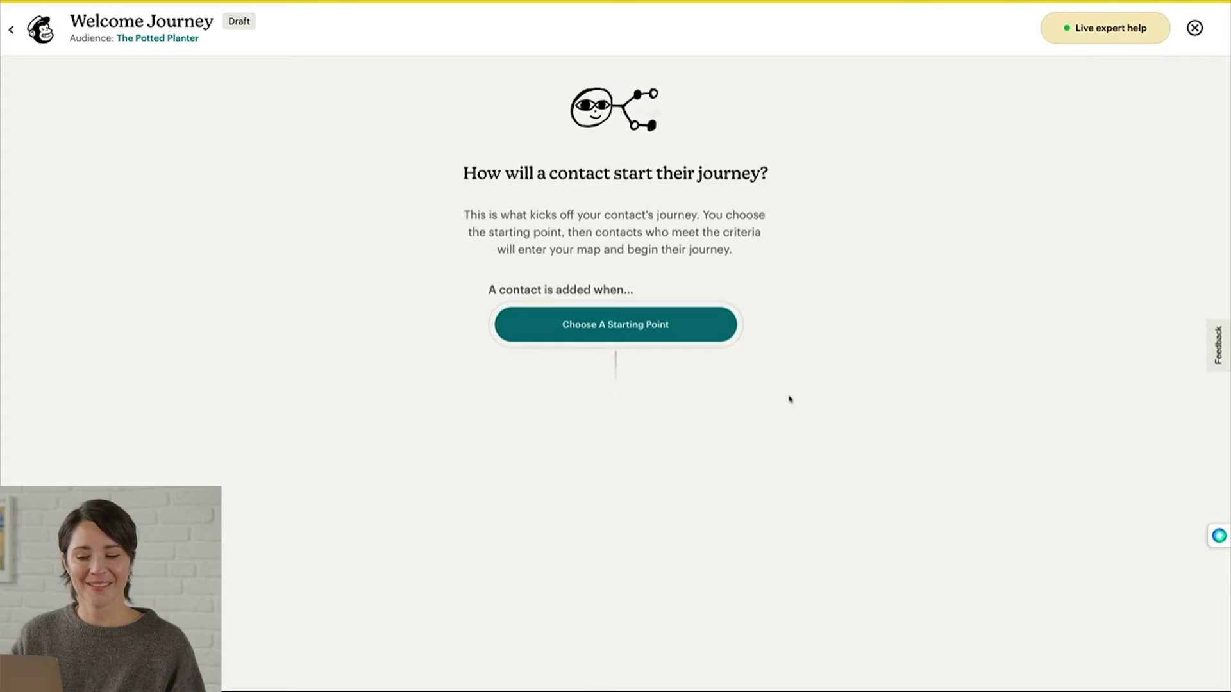
Step: Trigger the journey on Signs up for Email, including imported contacts
{"action": "left_click", "coordinate": [679, 333]}
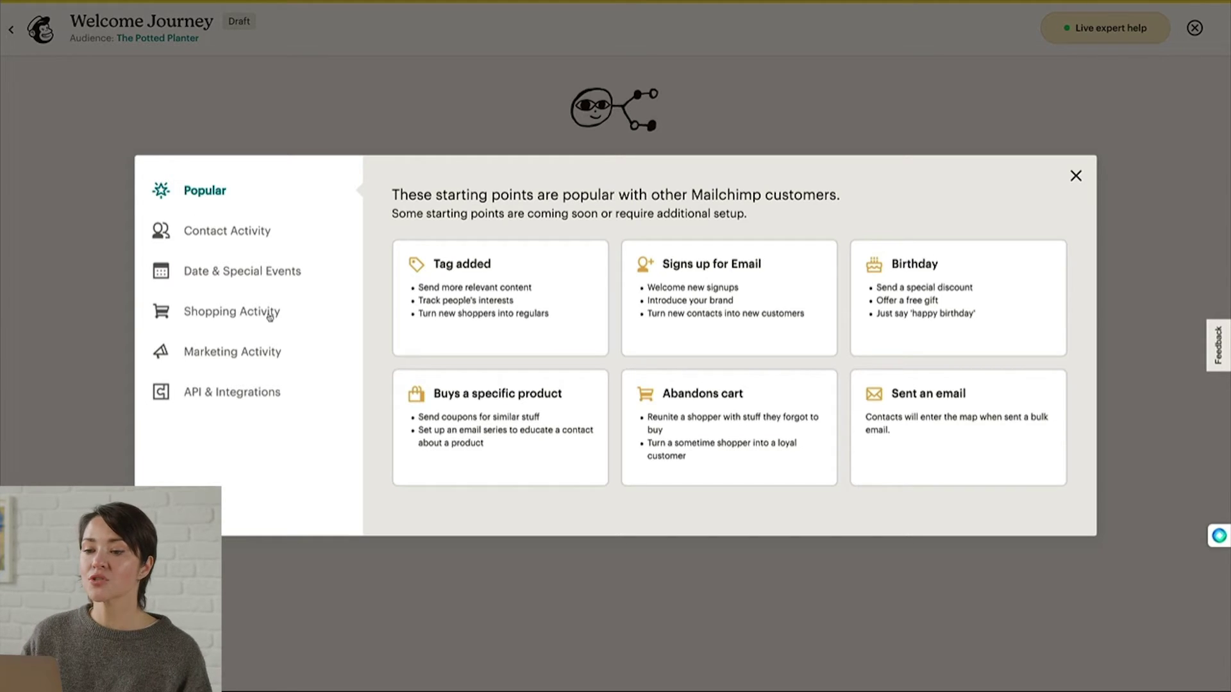
{"action": "left_click", "coordinate": [669, 333]}
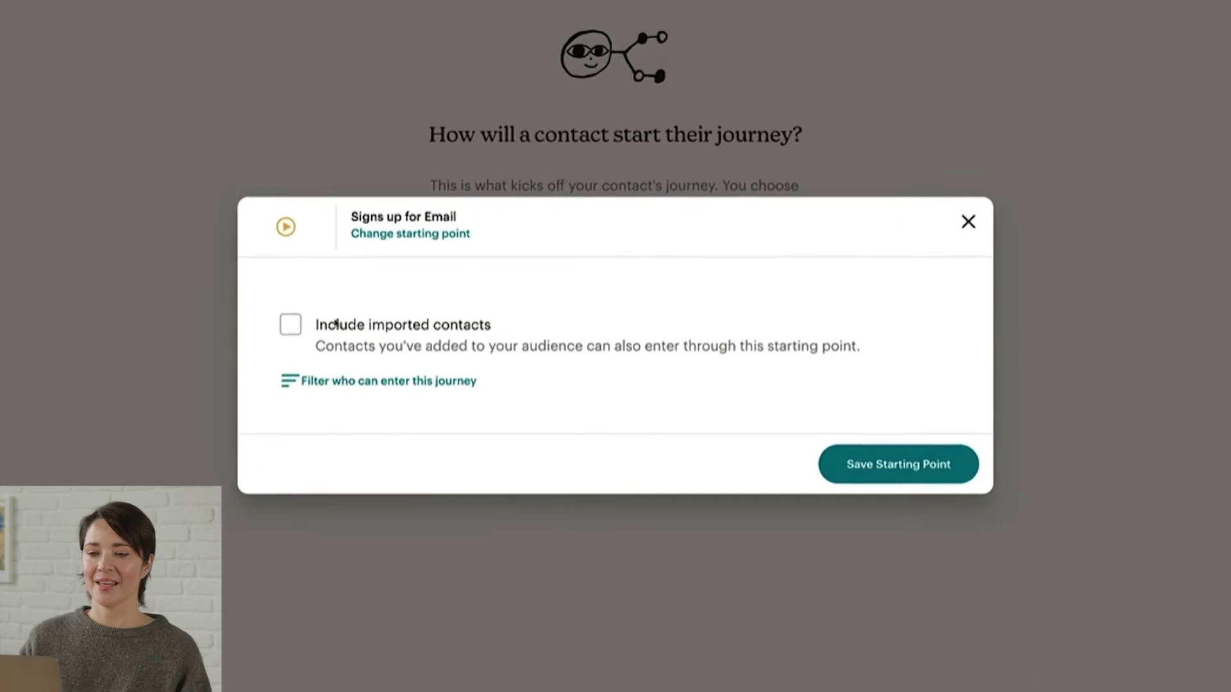
{"action": "left_click", "coordinate": [350, 328]}
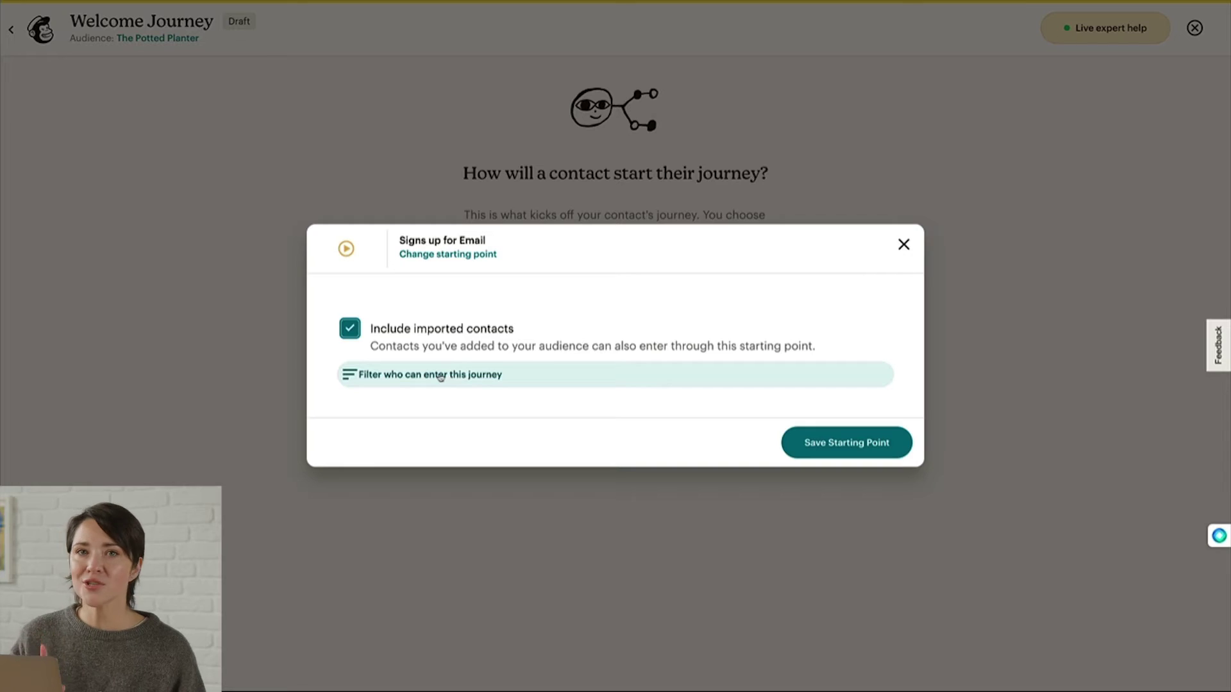
{"action": "left_click", "coordinate": [811, 441]}
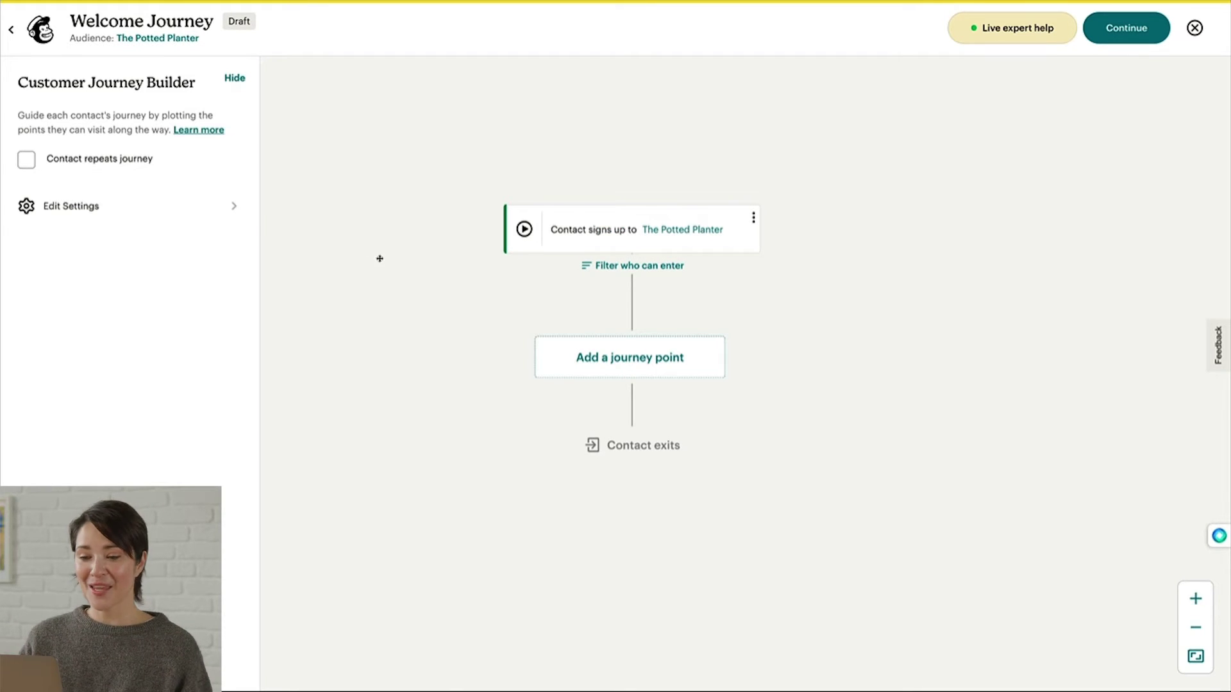
{"action": "left_click", "coordinate": [248, 207]}
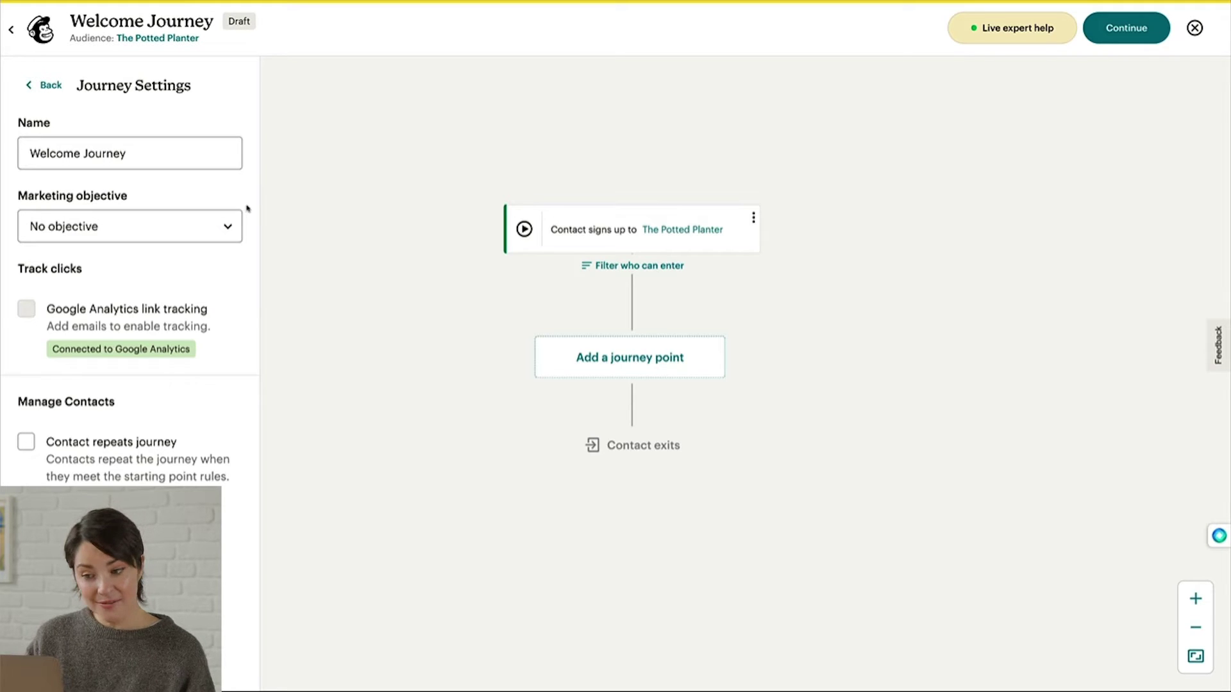
Step: Change Welcome Journey's marketing objective to Nurture relationships
{"action": "left_click", "coordinate": [214, 219]}
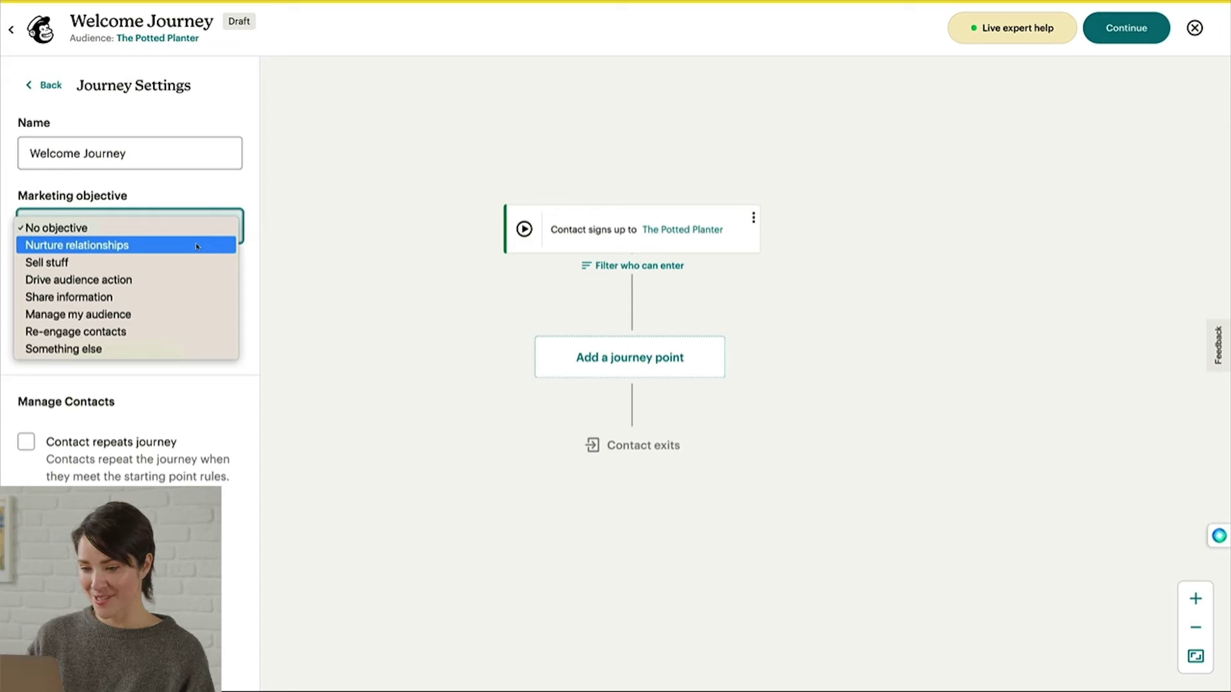
{"action": "left_click", "coordinate": [197, 246]}
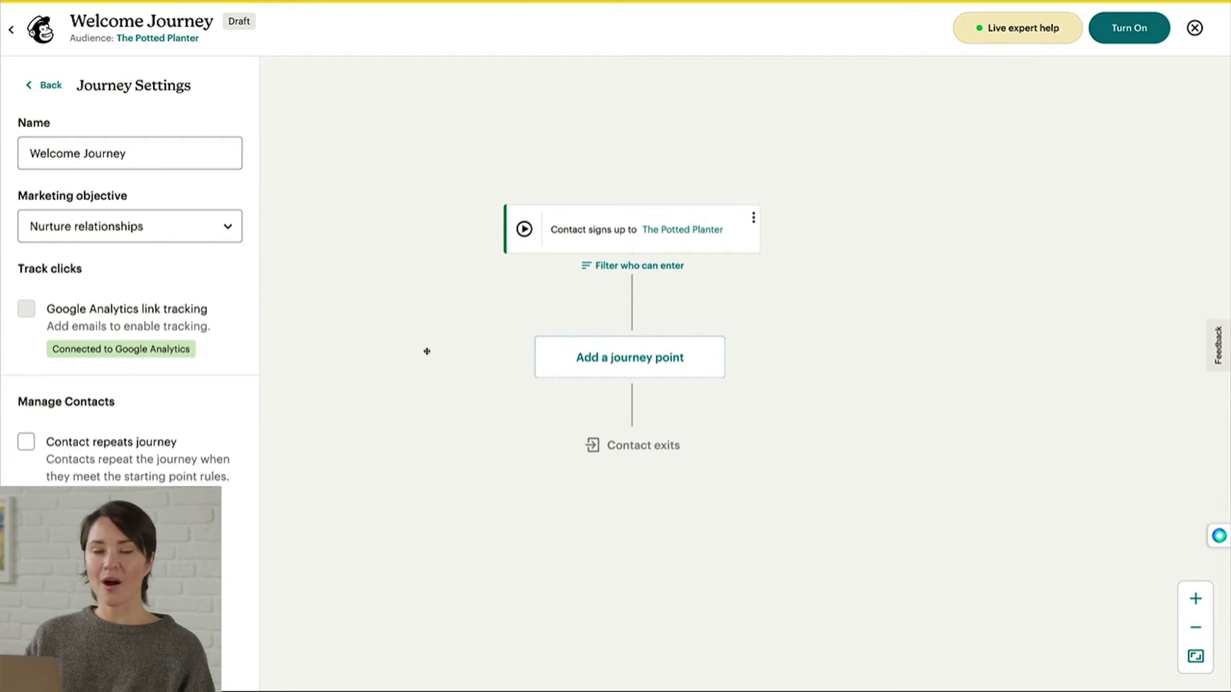
{"action": "left_click", "coordinate": [579, 368]}
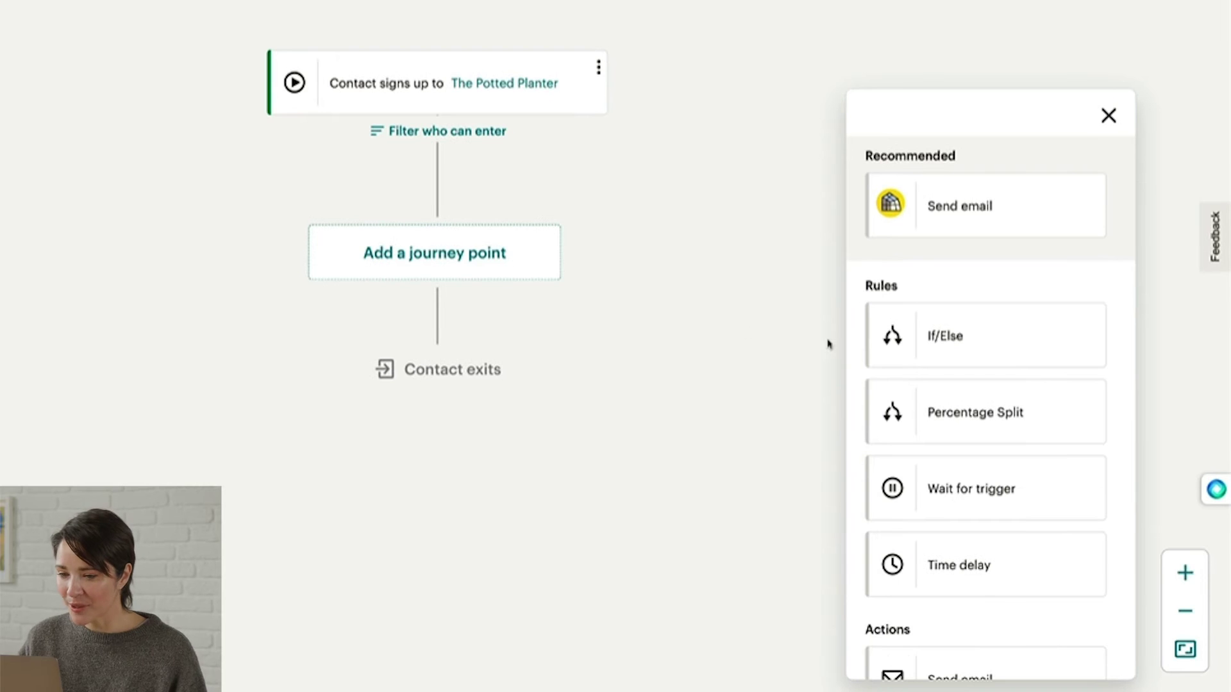
Step: Insert a Send email action directly after the sign-up trigger
{"action": "scroll", "coordinate": [1021, 364], "scroll_direction": "down", "scroll_amount": 5}
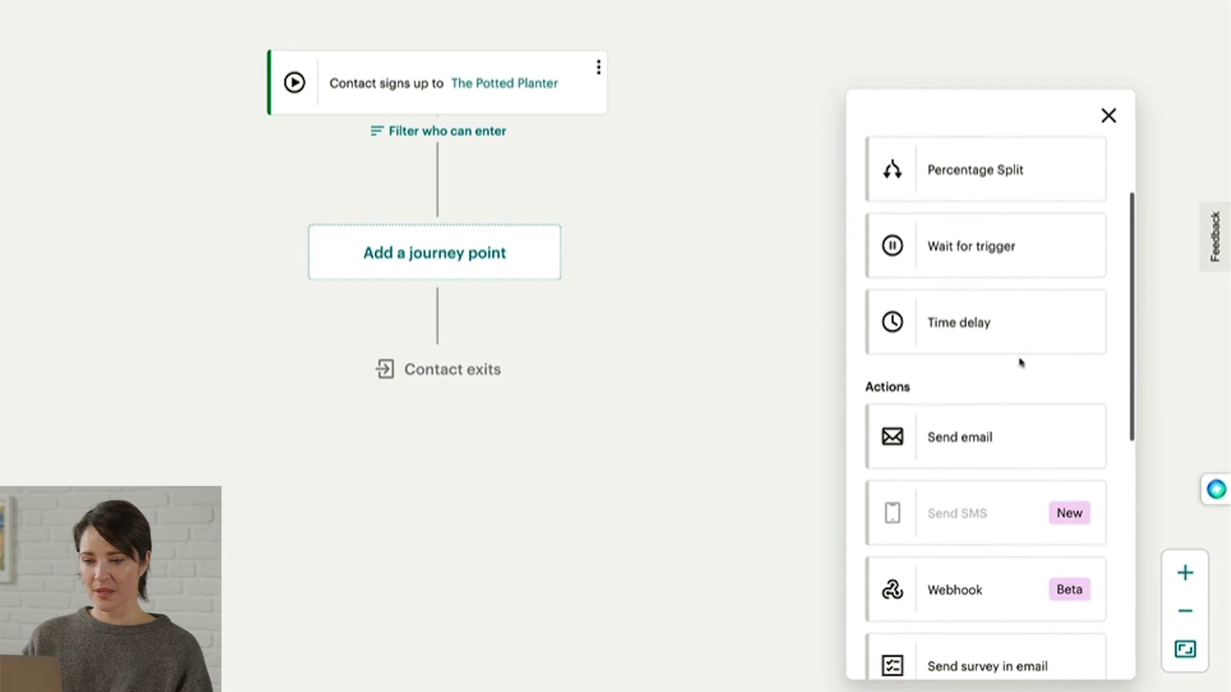
{"action": "scroll", "coordinate": [1020, 363], "scroll_direction": "down", "scroll_amount": 2}
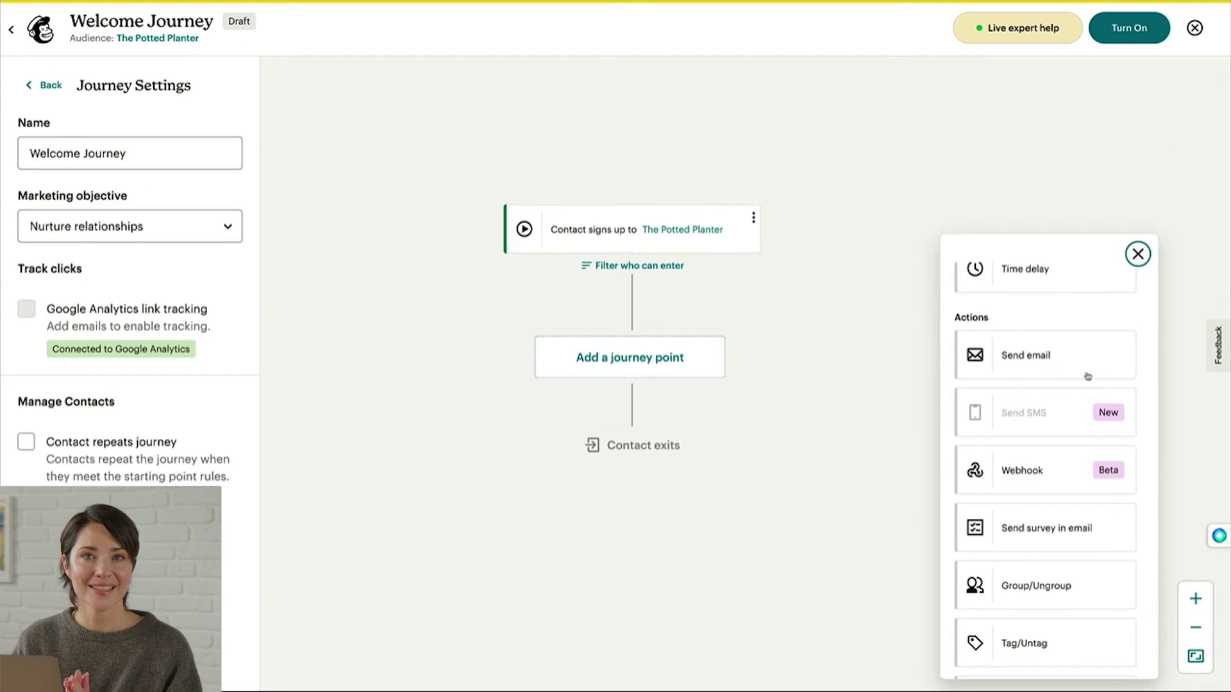
{"action": "left_click", "coordinate": [1088, 377]}
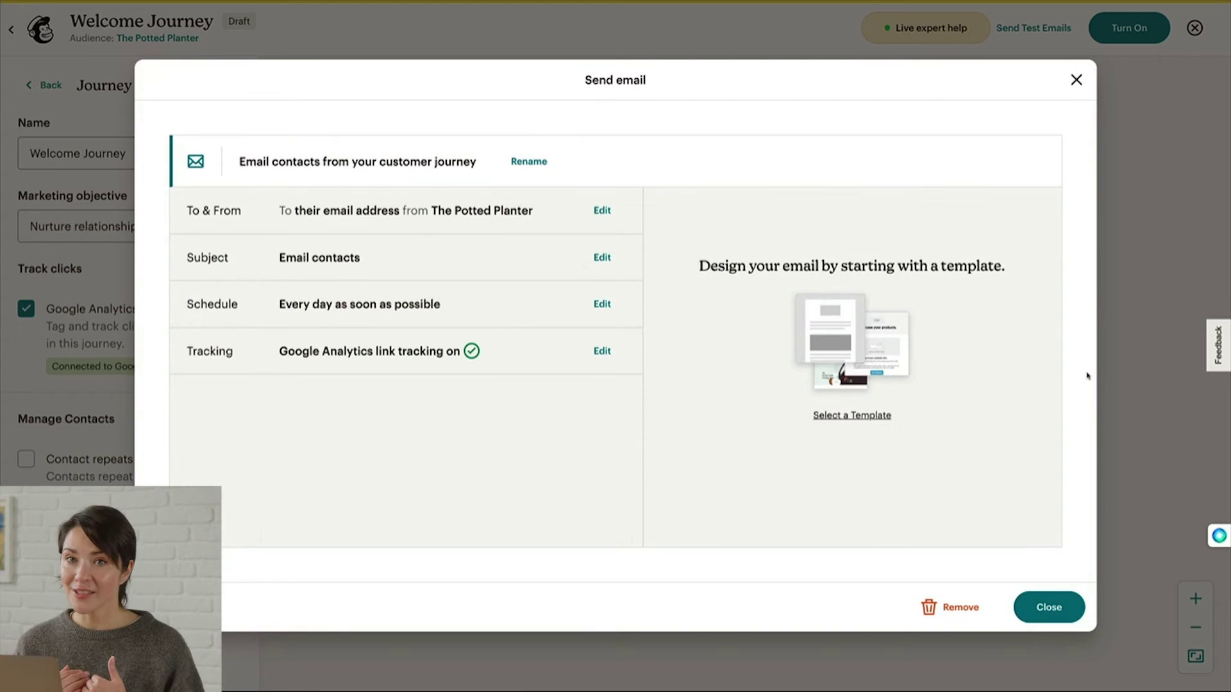
Step: Rename the email step to 'Welcome' and close its settings
{"action": "left_click", "coordinate": [529, 161]}
{"action": "triple_click", "coordinate": [532, 161]}
{"action": "type", "text": "Welcome"}
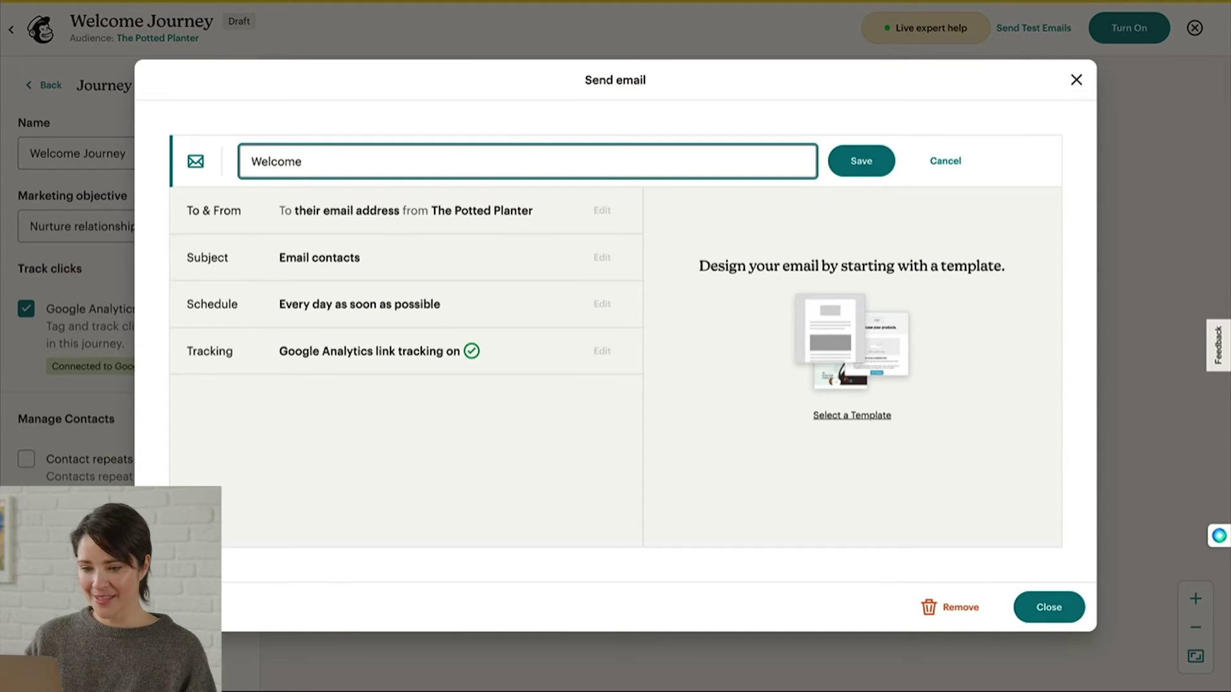
{"action": "left_click", "coordinate": [861, 161]}
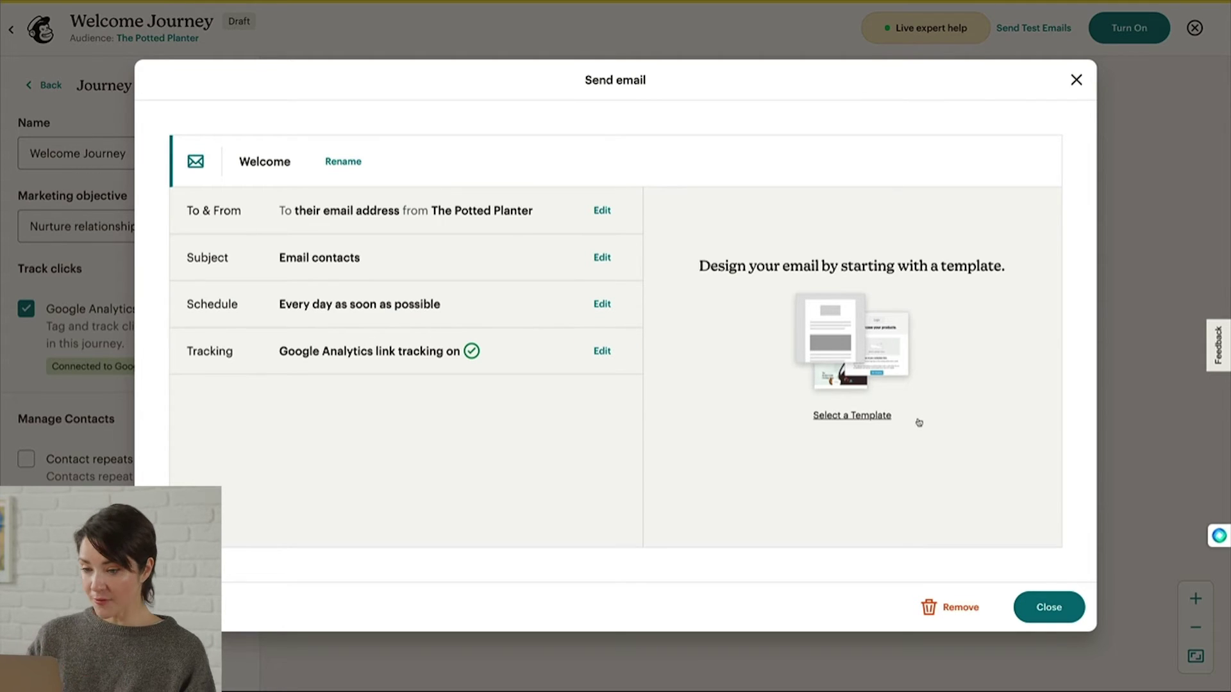
{"action": "left_click", "coordinate": [1035, 601]}
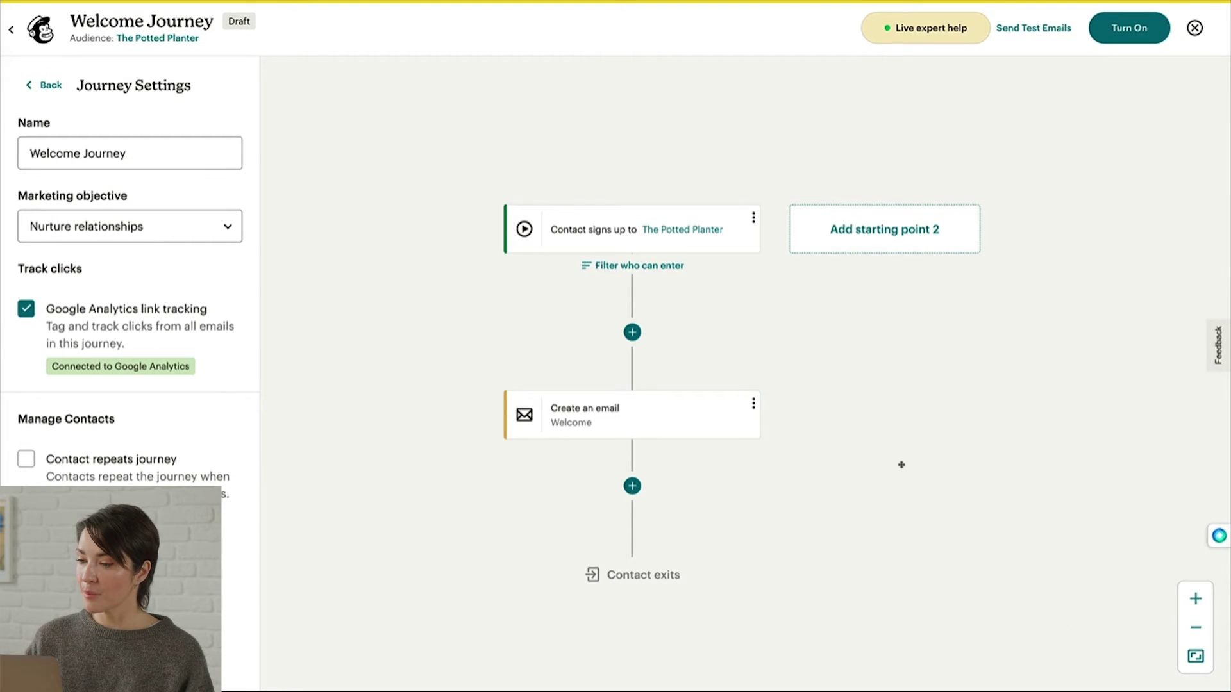
Step: Show the journey point options below the Welcome email
{"action": "mouse_move", "coordinate": [640, 480]}
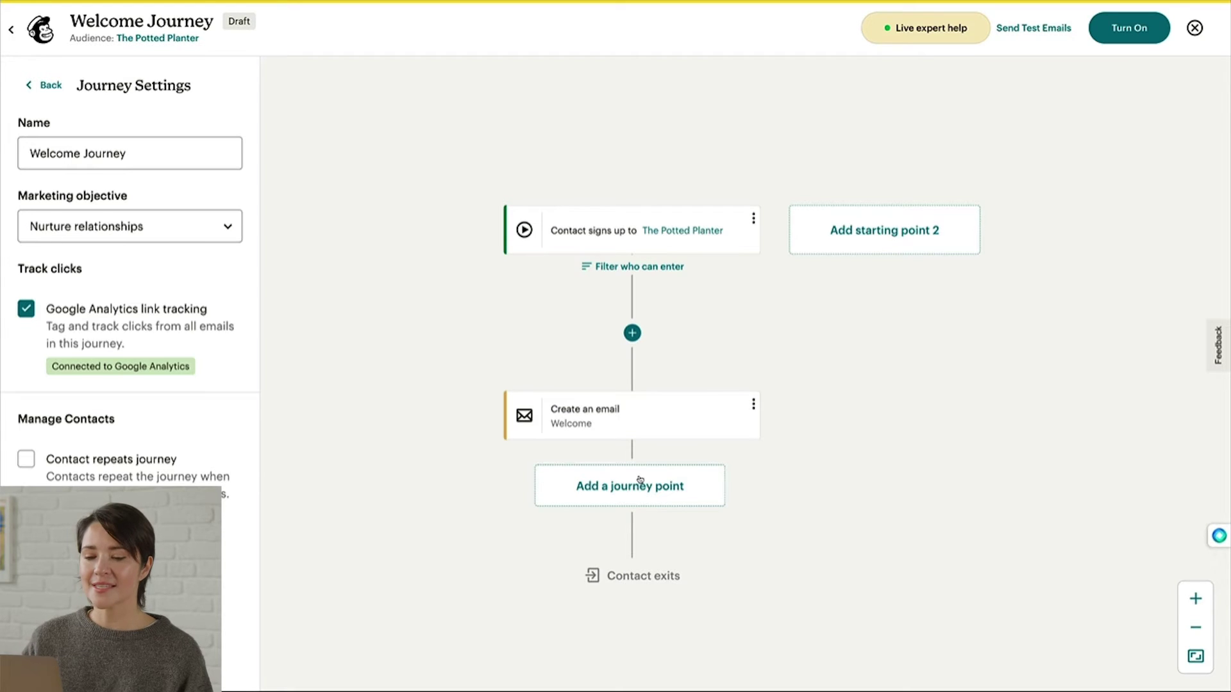
{"action": "left_click", "coordinate": [639, 479]}
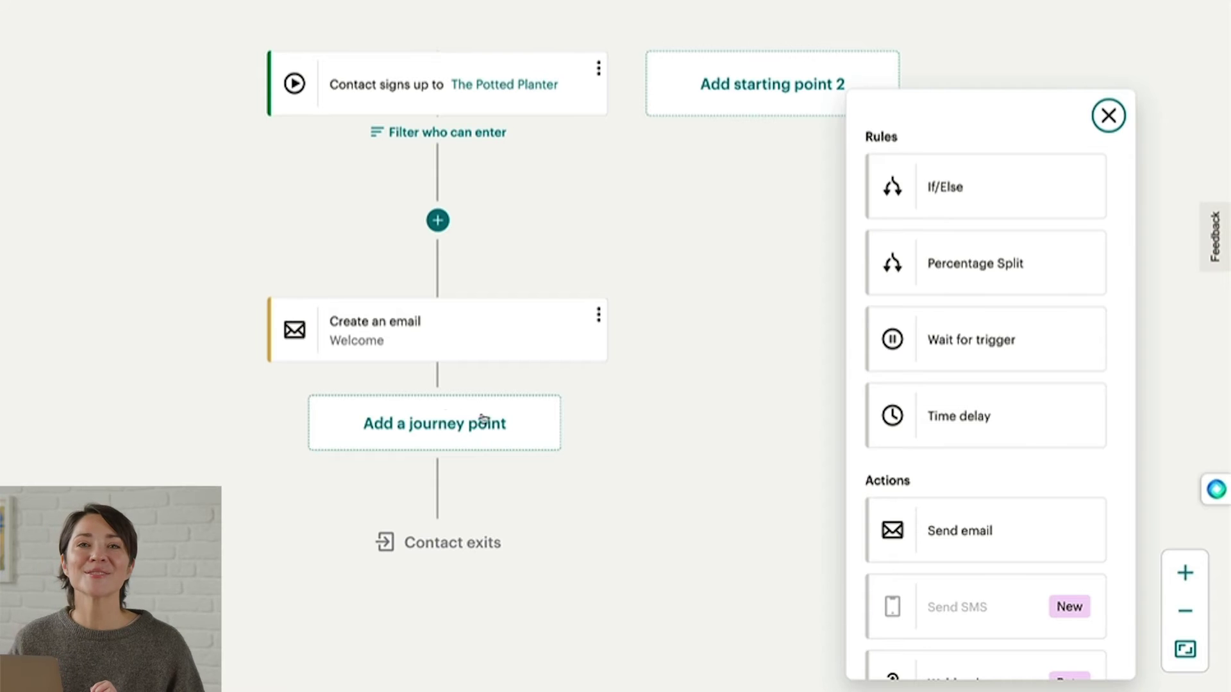
Step: Add a Time delay of 2 Days after the Welcome email
{"action": "left_click", "coordinate": [997, 439]}
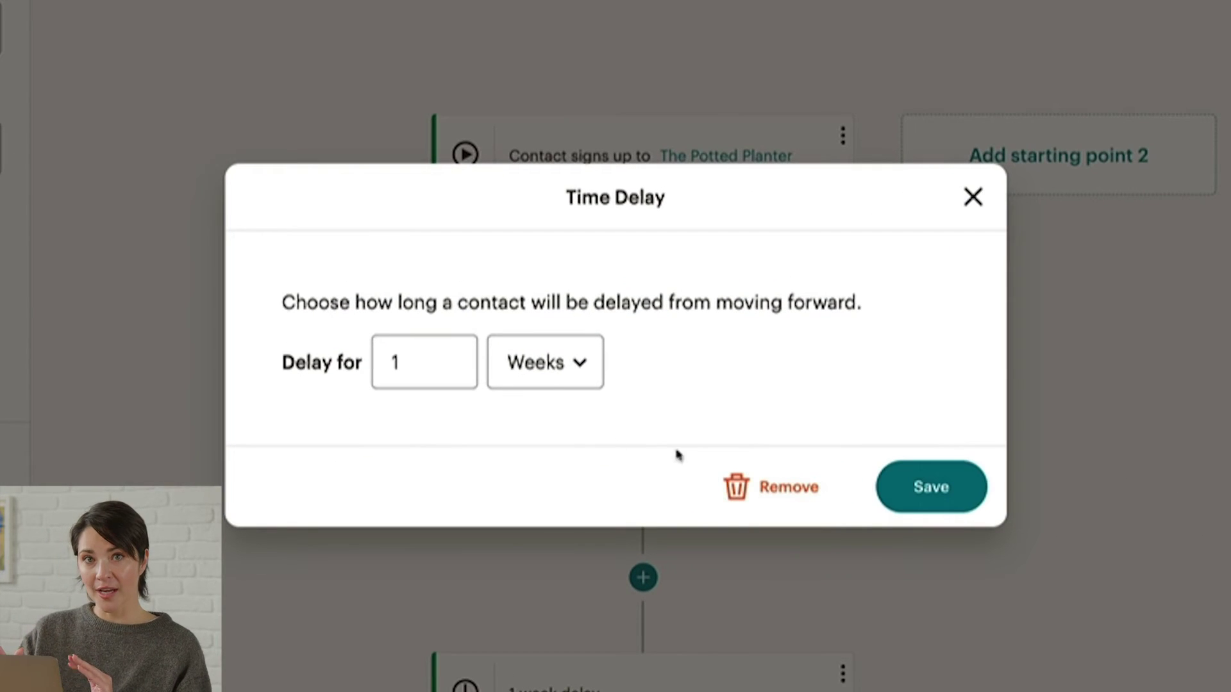
{"action": "left_click", "coordinate": [463, 383]}
{"action": "type", "text": "2"}
{"action": "left_click", "coordinate": [542, 384]}
{"action": "left_click", "coordinate": [564, 350]}
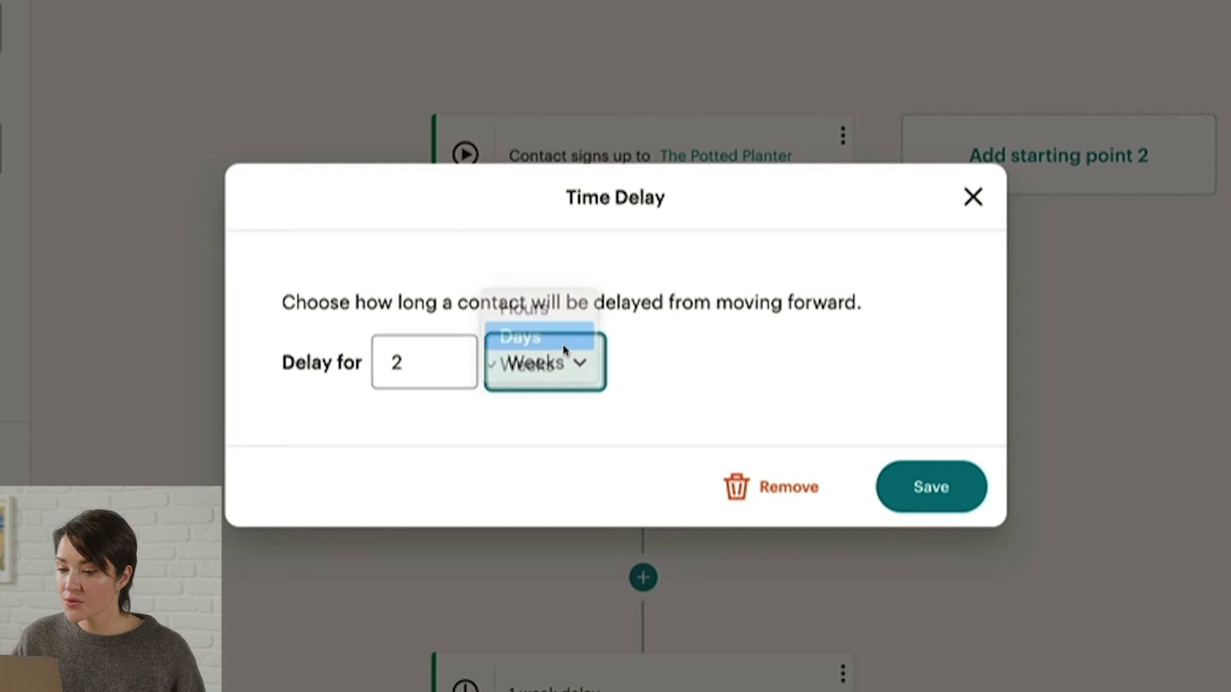
{"action": "left_click", "coordinate": [923, 488]}
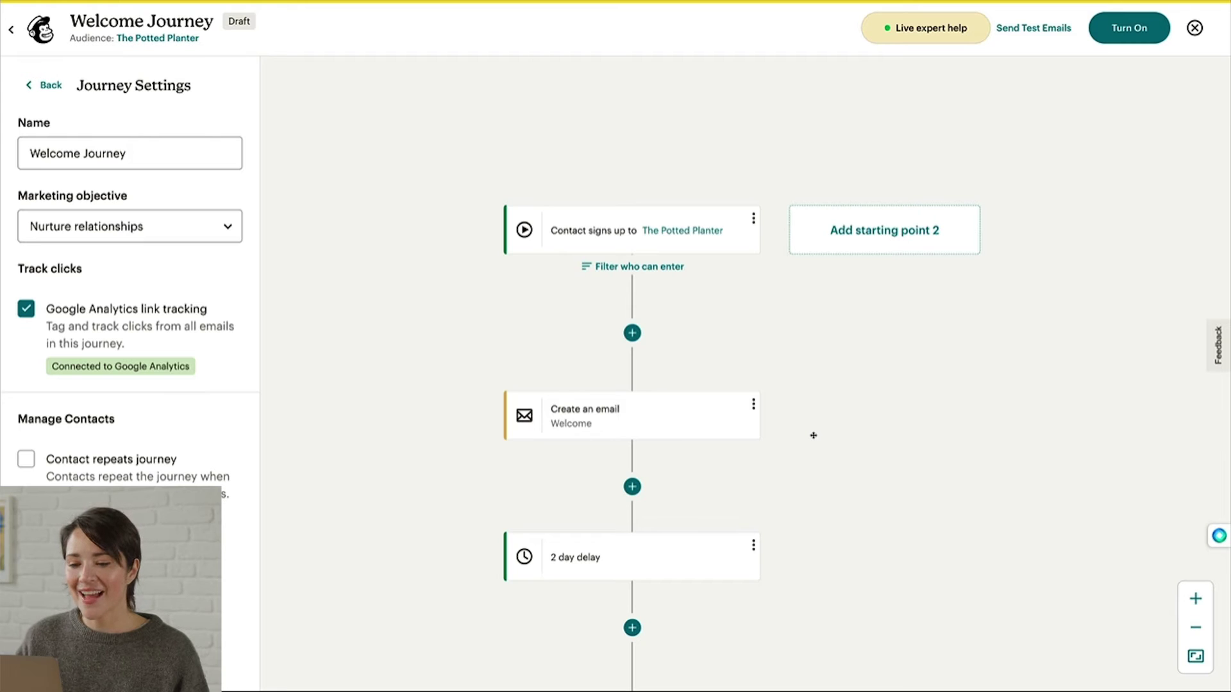
Step: Add a Send email step after the delay and rename it 'Welcome Discount'
{"action": "scroll", "coordinate": [814, 435], "scroll_direction": "down", "scroll_amount": 4}
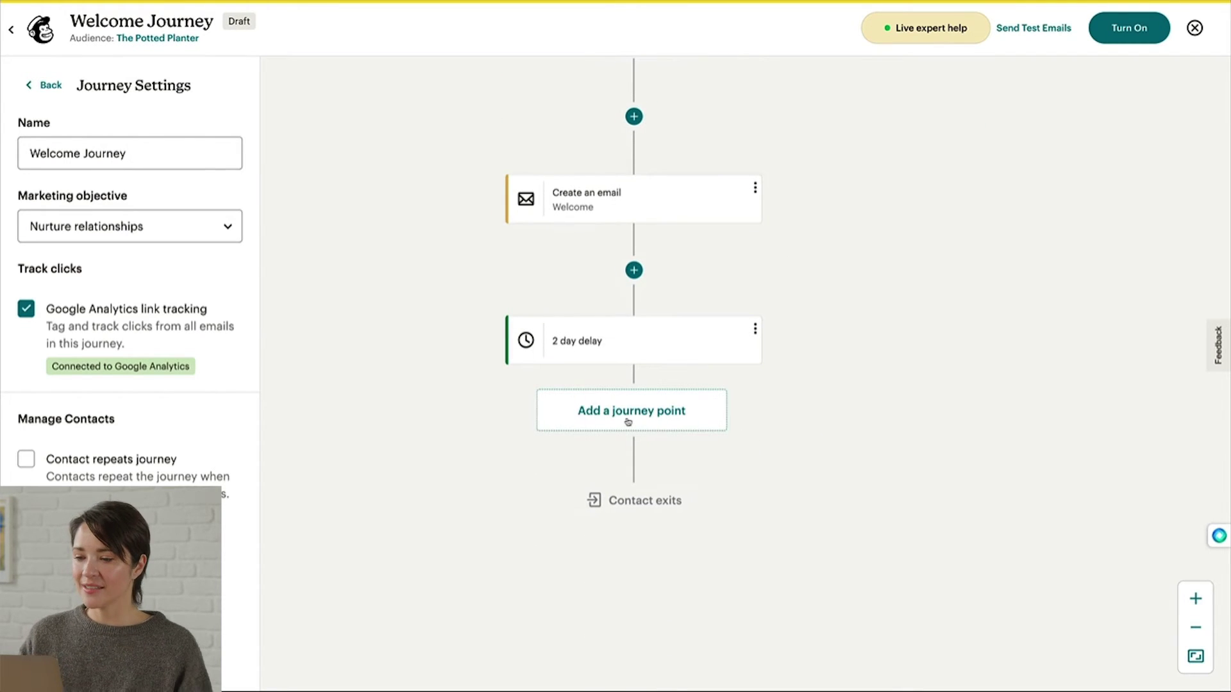
{"action": "left_click", "coordinate": [629, 413]}
{"action": "left_click", "coordinate": [1104, 340]}
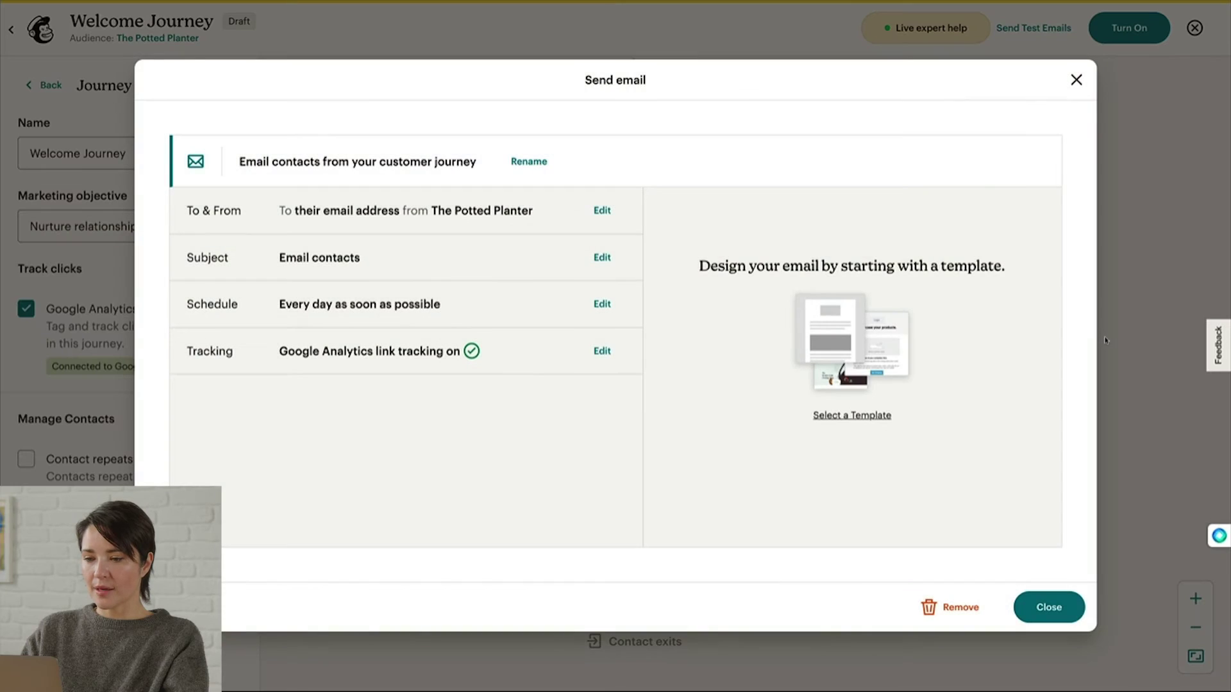
{"action": "left_click", "coordinate": [529, 161]}
{"action": "key", "text": "ctrl+a"}
{"action": "type", "text": "Welco"}
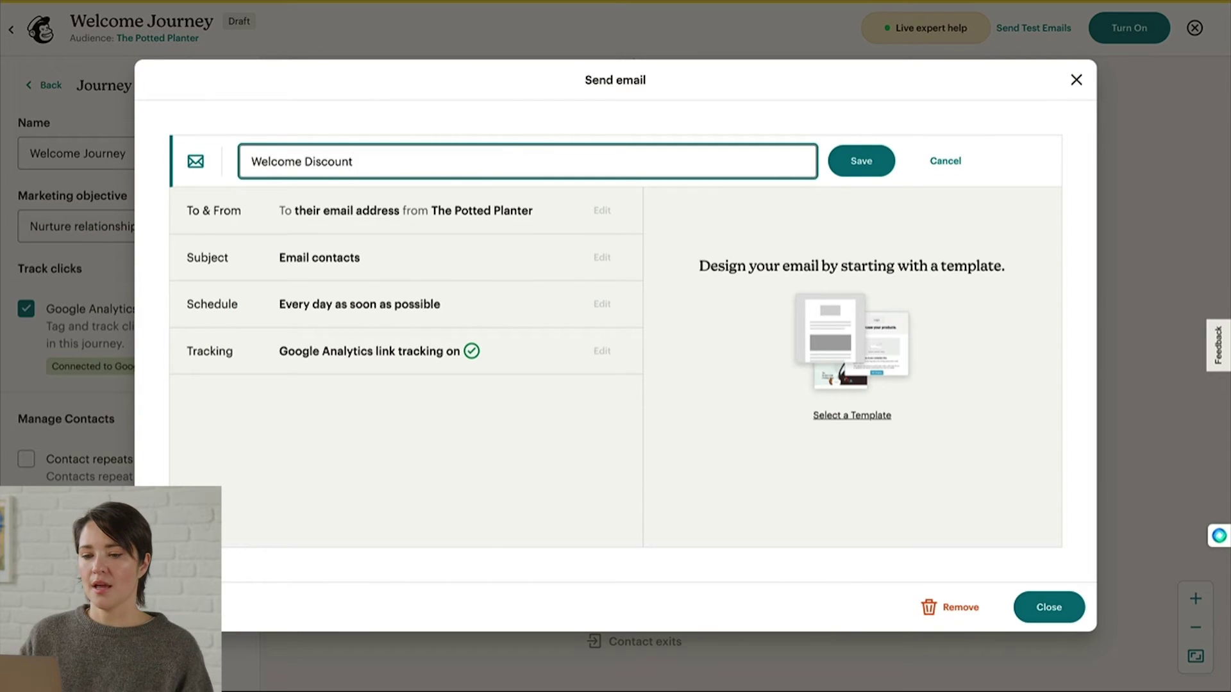
{"action": "left_click", "coordinate": [855, 168]}
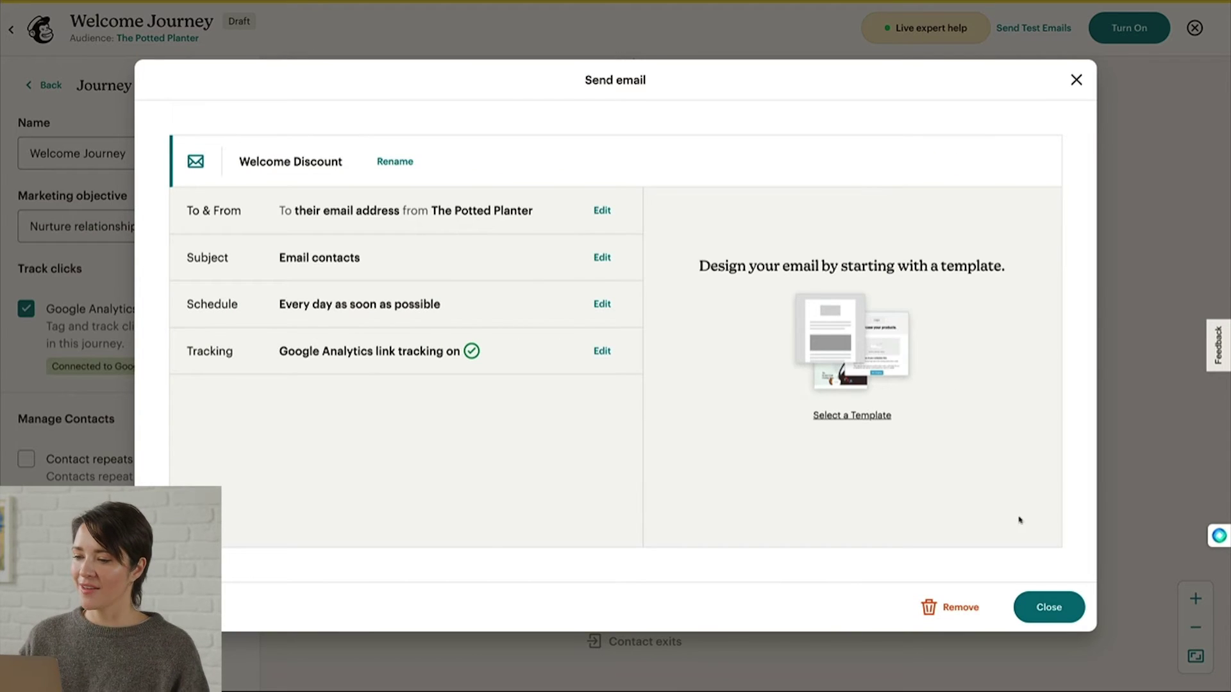
{"action": "left_click", "coordinate": [1057, 601]}
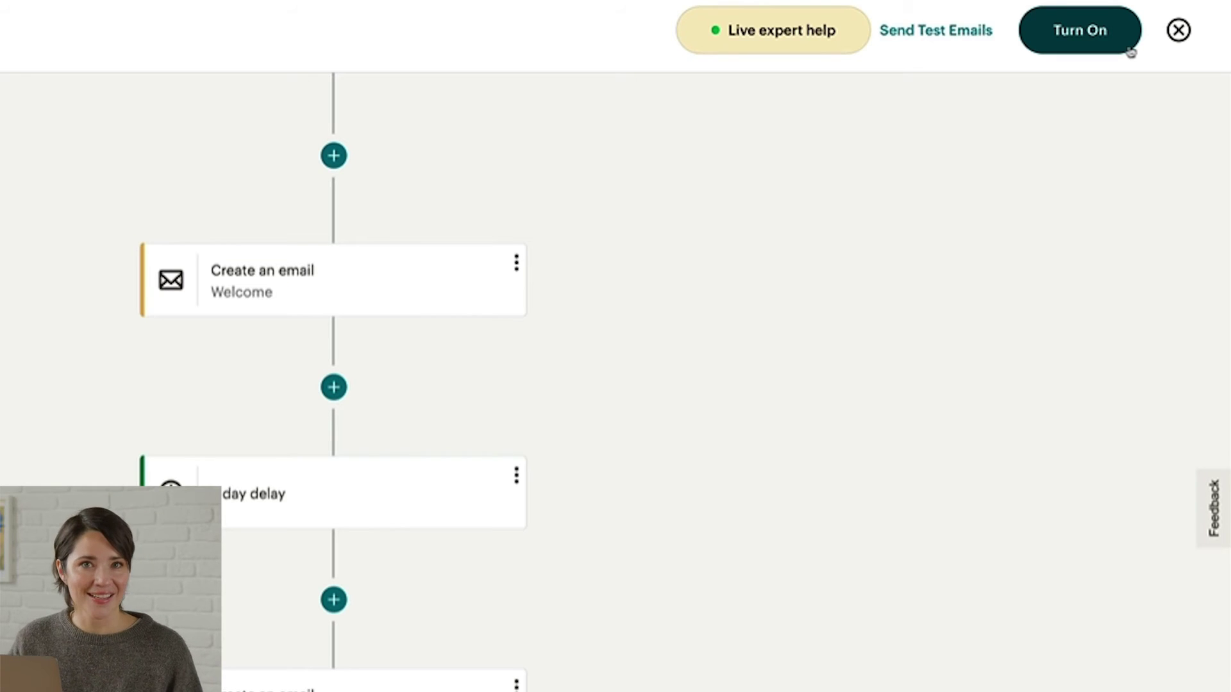
Step: Save and close the builder to return to the Customer Journeys overview
{"action": "left_click", "coordinate": [1177, 31]}
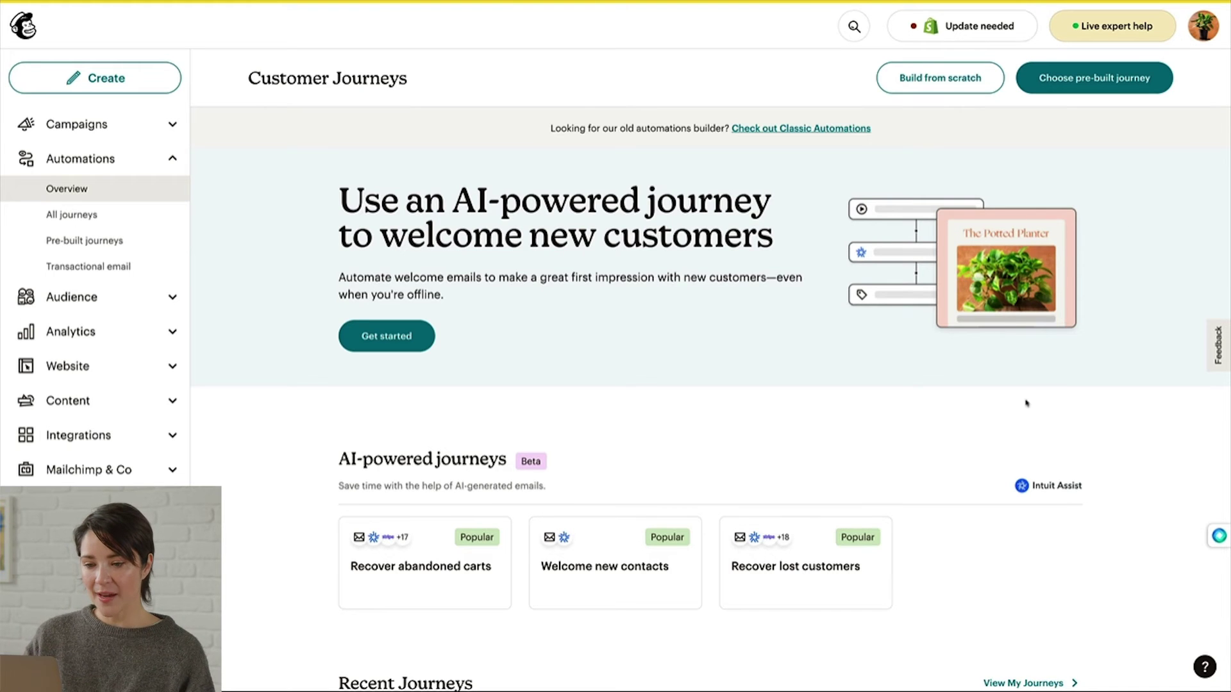
Step: Review the recent journeys list, then open the pre-built journeys library
{"action": "scroll", "coordinate": [1025, 411], "scroll_direction": "down", "scroll_amount": 8}
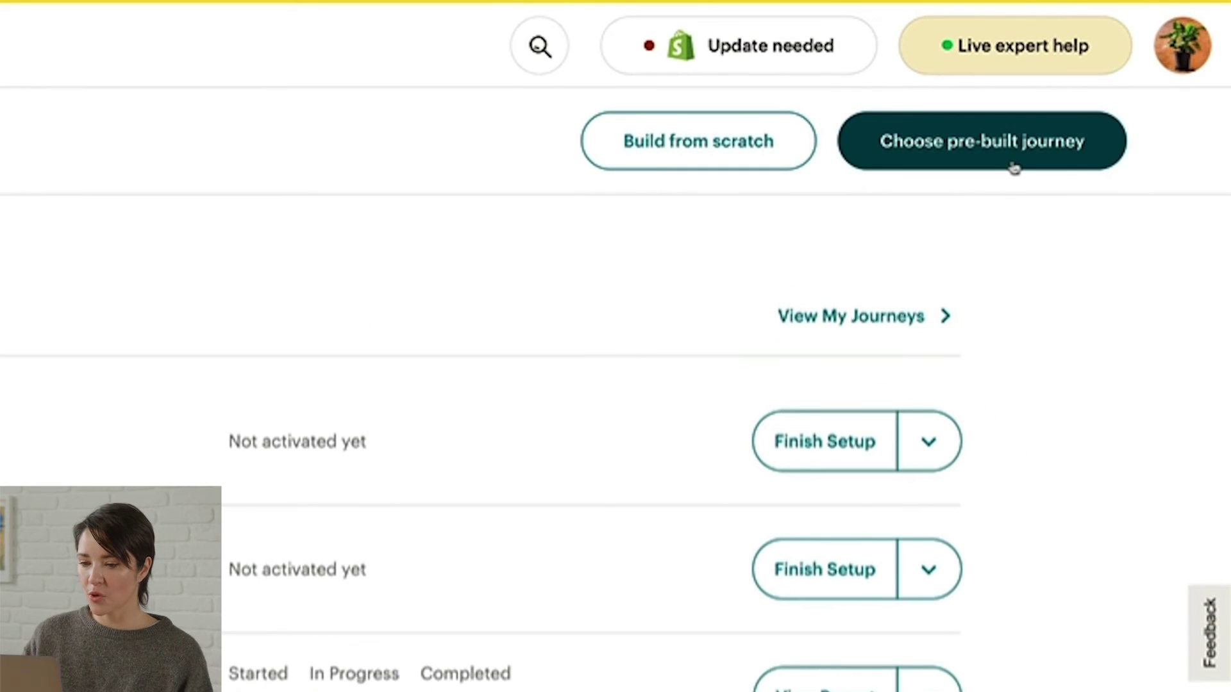
{"action": "left_click", "coordinate": [1013, 166]}
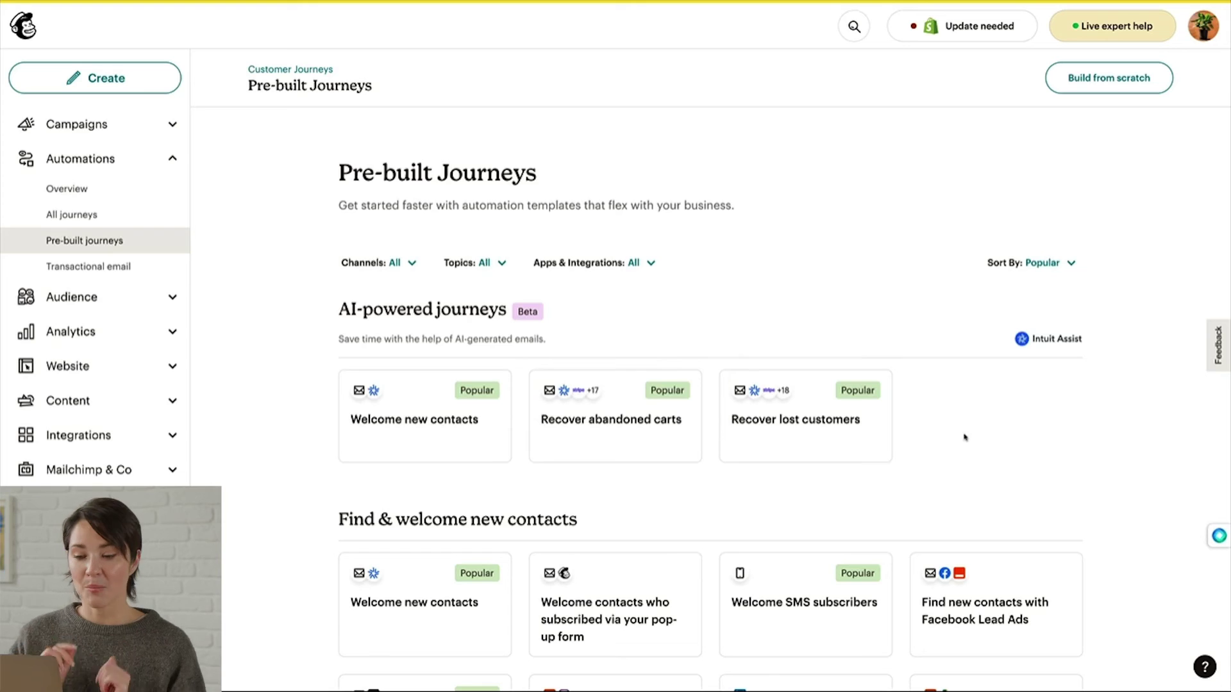
{"action": "scroll", "coordinate": [1122, 463], "scroll_direction": "down", "scroll_amount": 6}
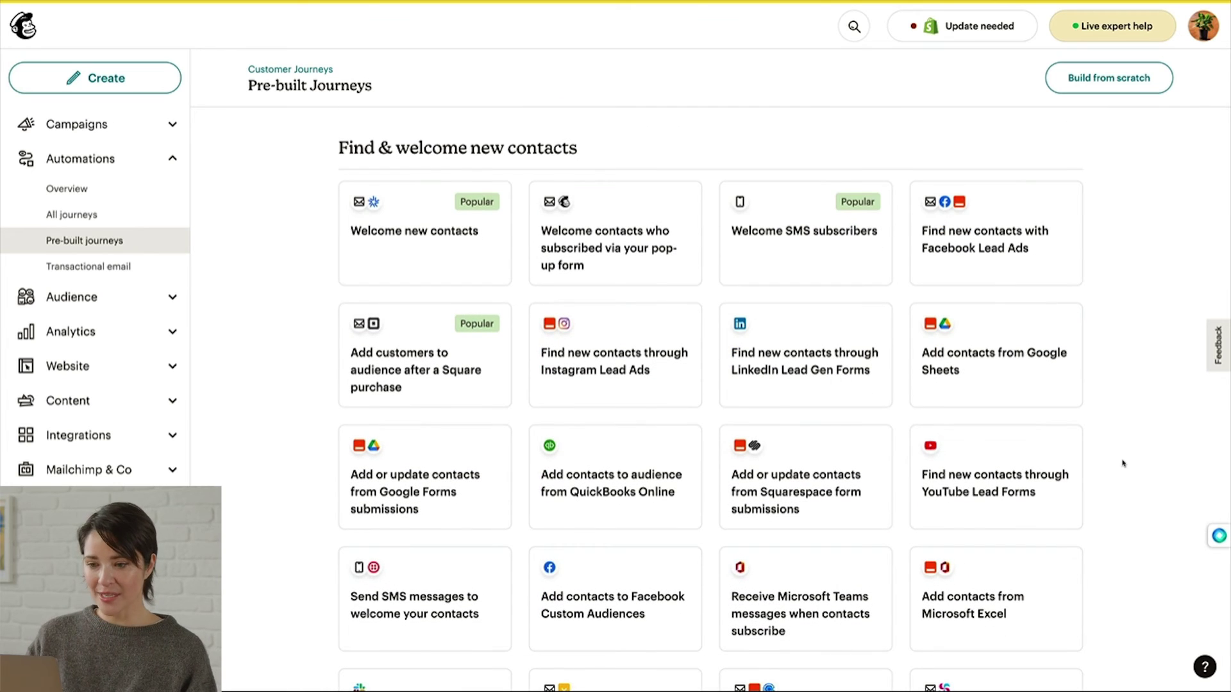
{"action": "scroll", "coordinate": [1122, 463], "scroll_direction": "down", "scroll_amount": 12}
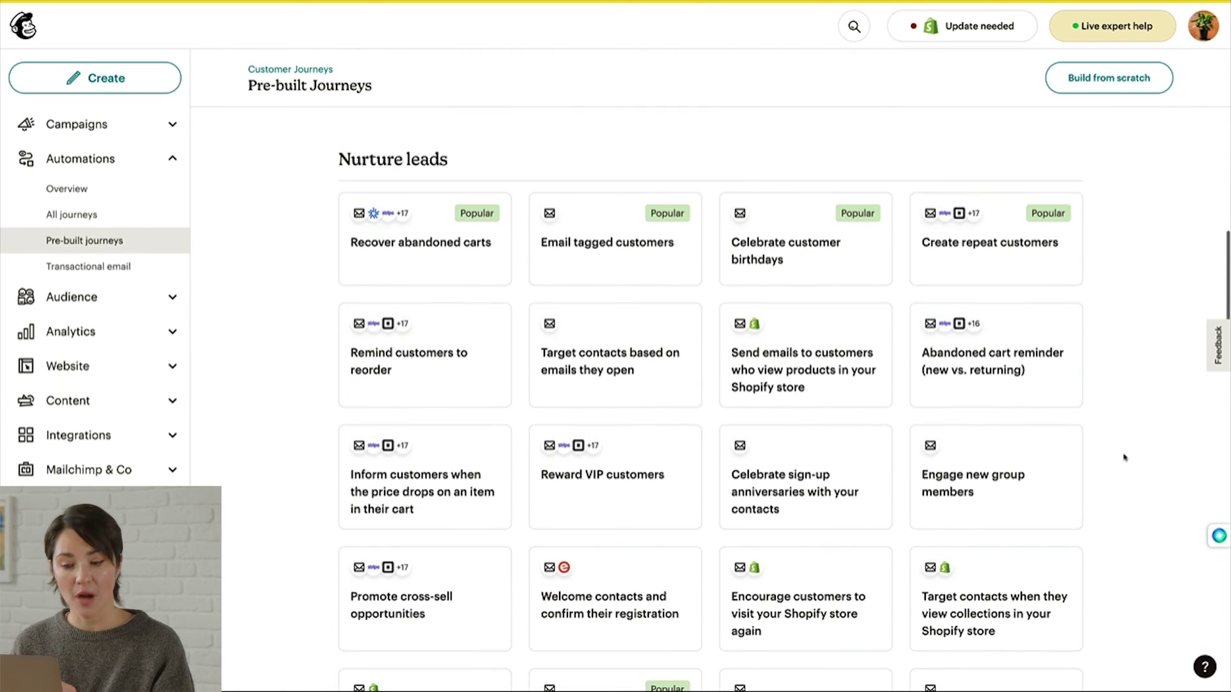
{"action": "scroll", "coordinate": [1122, 459], "scroll_direction": "down", "scroll_amount": 20}
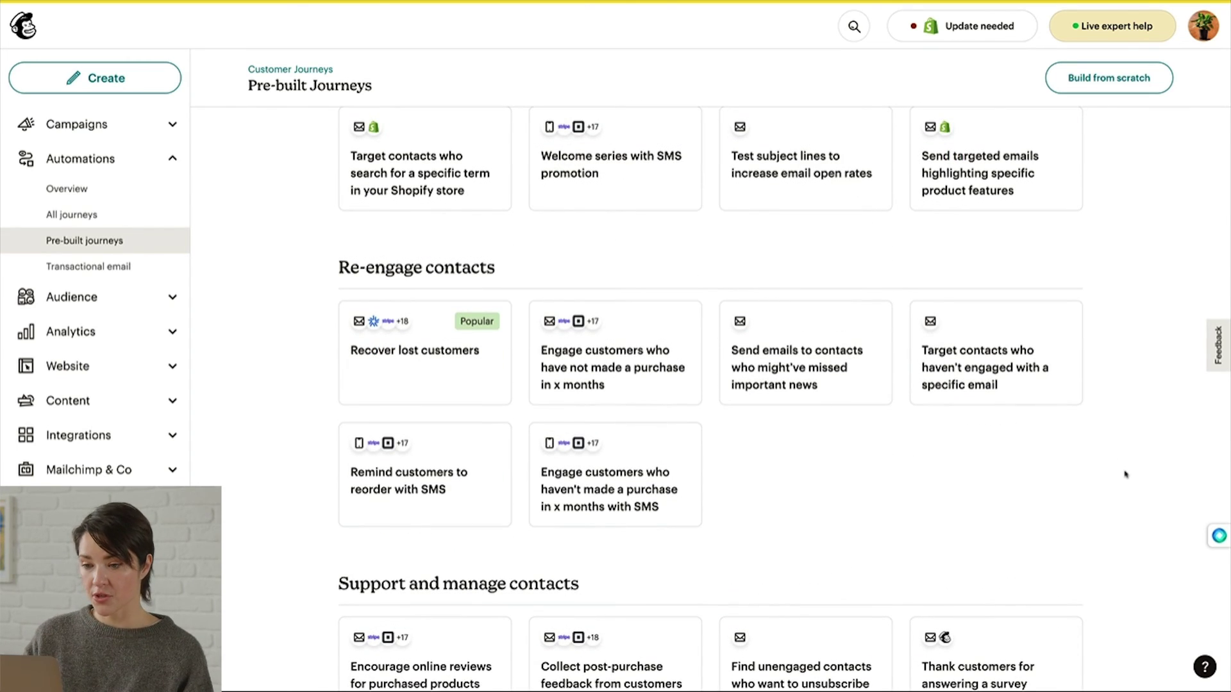
{"action": "scroll", "coordinate": [1125, 474], "scroll_direction": "up", "scroll_amount": 20}
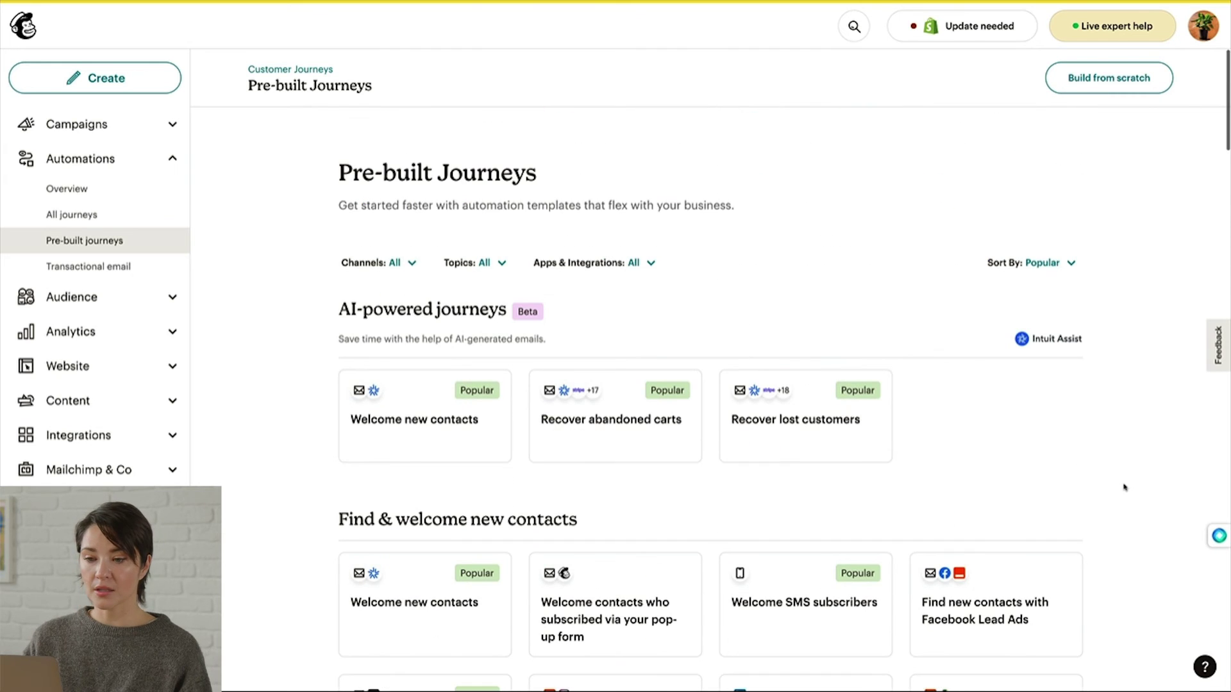
Step: Filter pre-built journeys by the Shopify integration and browse the Shopify templates
{"action": "left_click", "coordinate": [646, 264]}
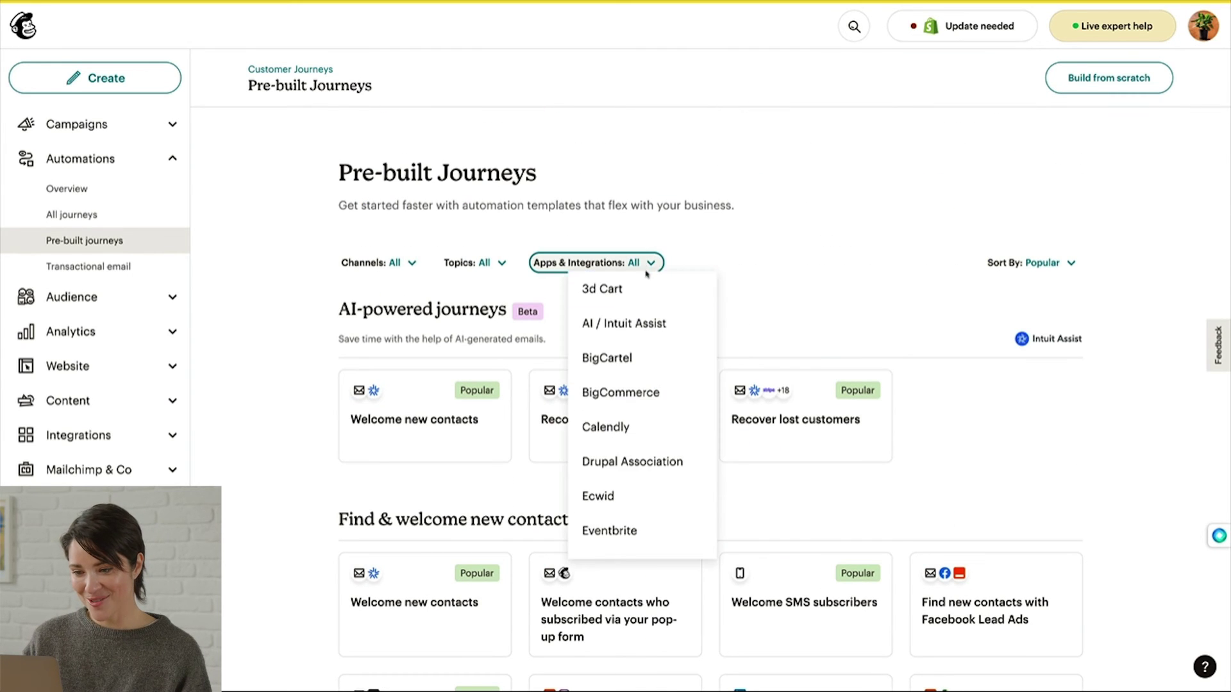
{"action": "scroll", "coordinate": [673, 372], "scroll_direction": "down", "scroll_amount": 15}
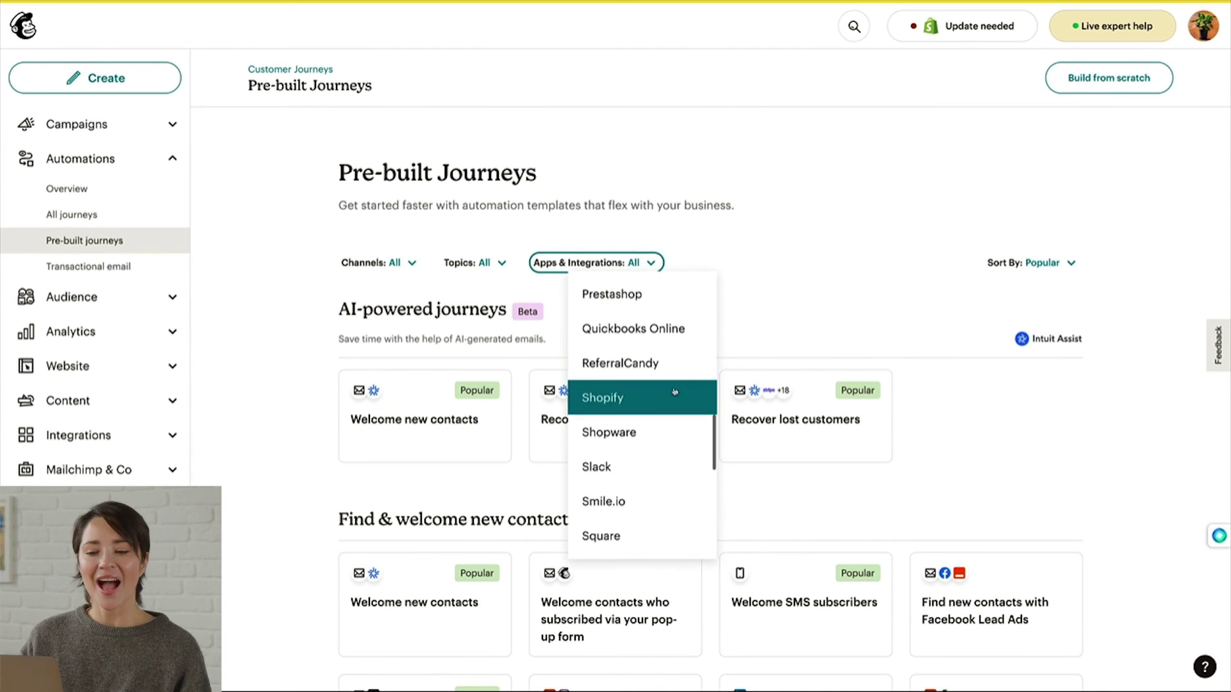
{"action": "left_click", "coordinate": [675, 395]}
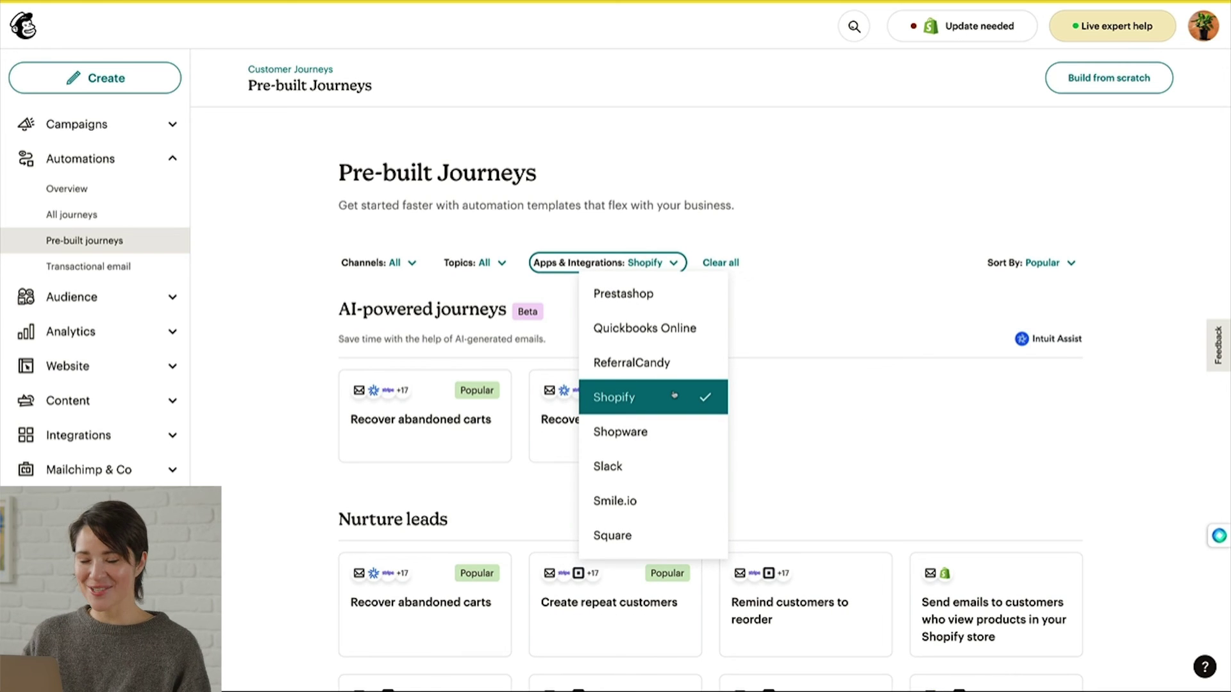
{"action": "left_click", "coordinate": [832, 426]}
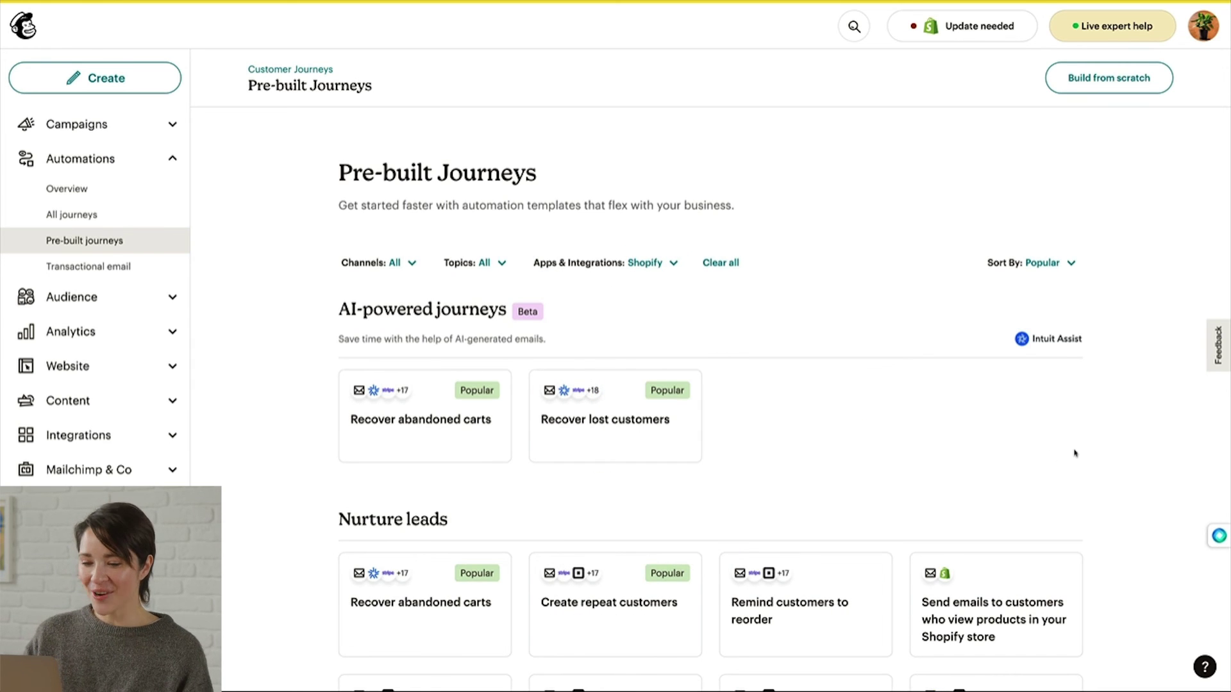
{"action": "scroll", "coordinate": [1077, 453], "scroll_direction": "down", "scroll_amount": 9}
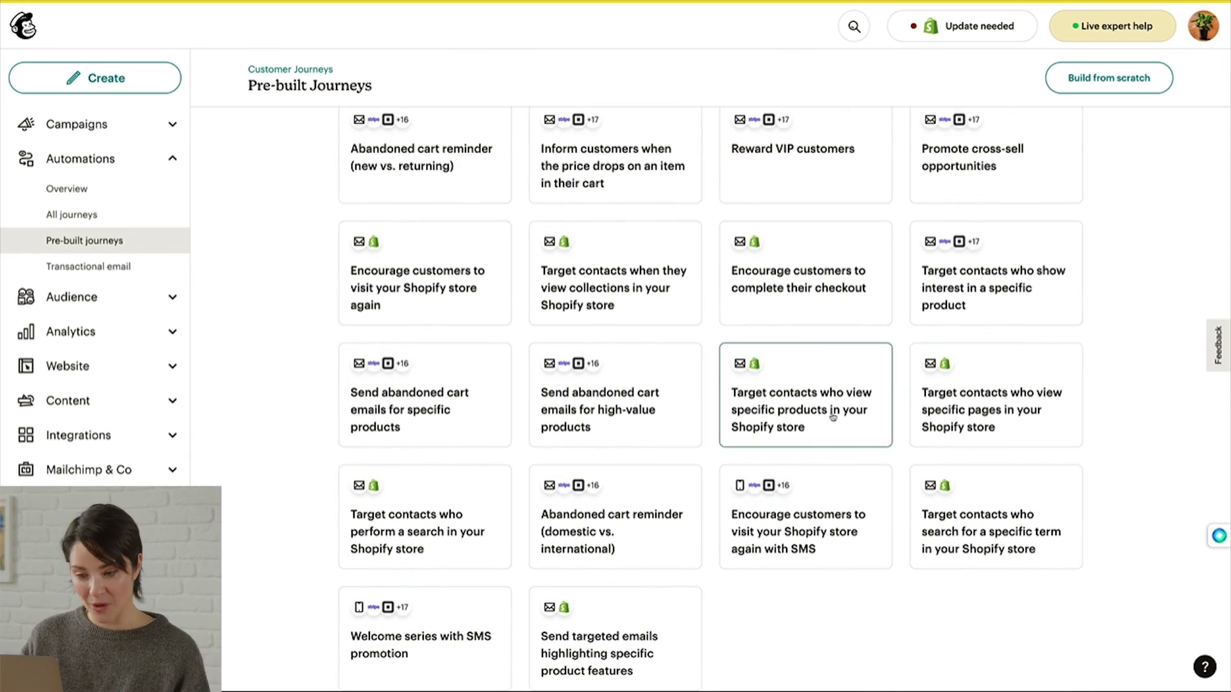
Step: Open the 'Target contacts who view specific products in your Shopify store' journey details
{"action": "left_click", "coordinate": [833, 418]}
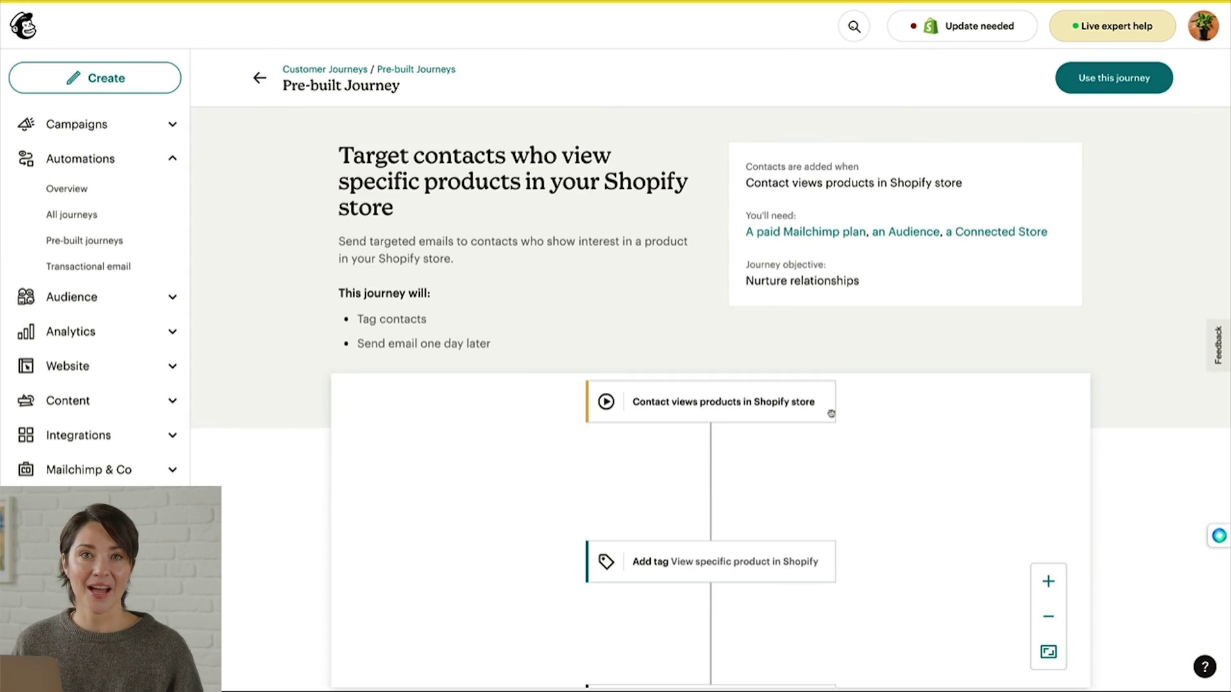